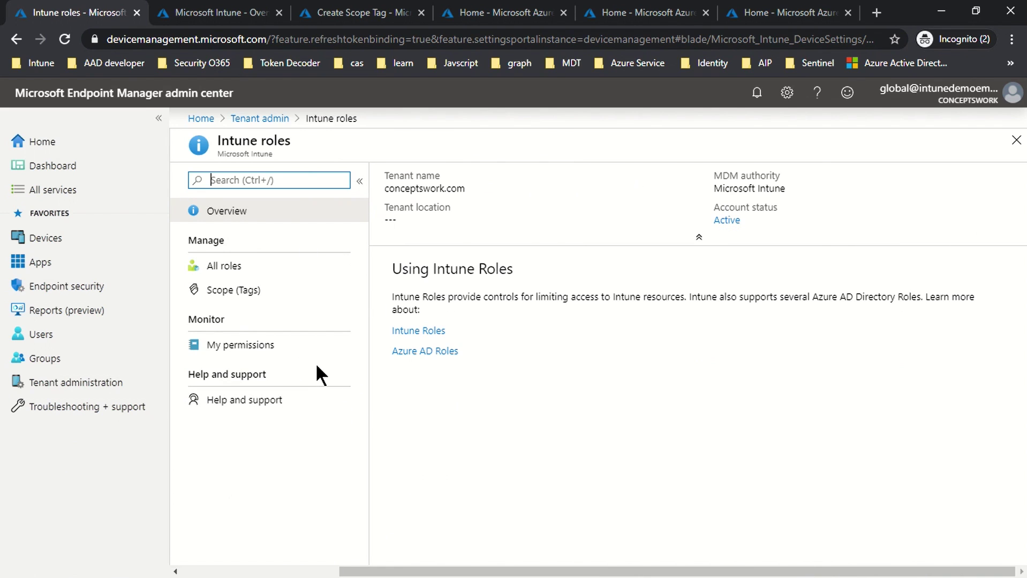
# Step: Browse the All roles list and the Scope (Tags) list of Intune roles
pyautogui.click(284, 511)
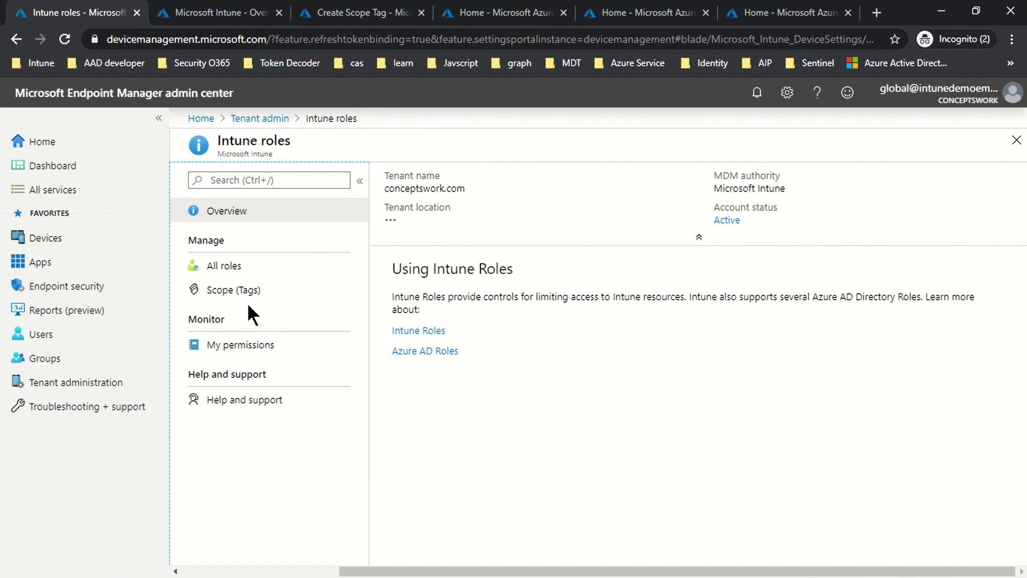
pyautogui.click(241, 271)
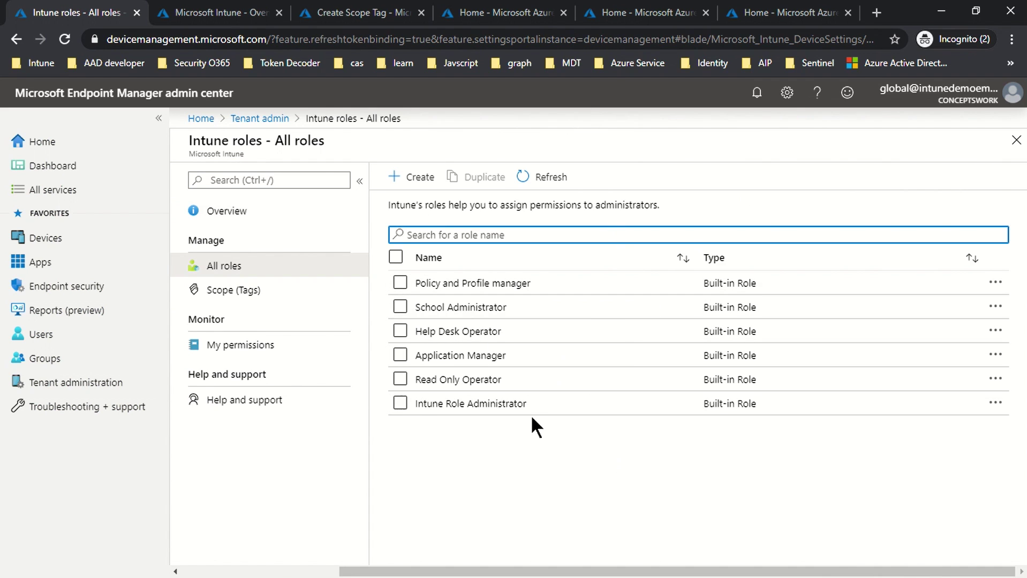
pyautogui.click(231, 303)
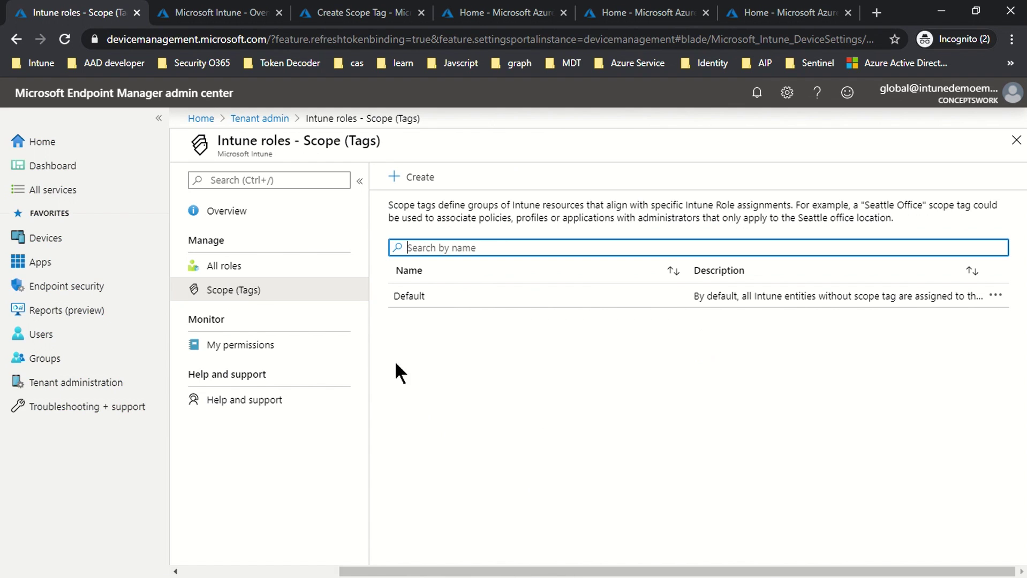
pyautogui.click(249, 268)
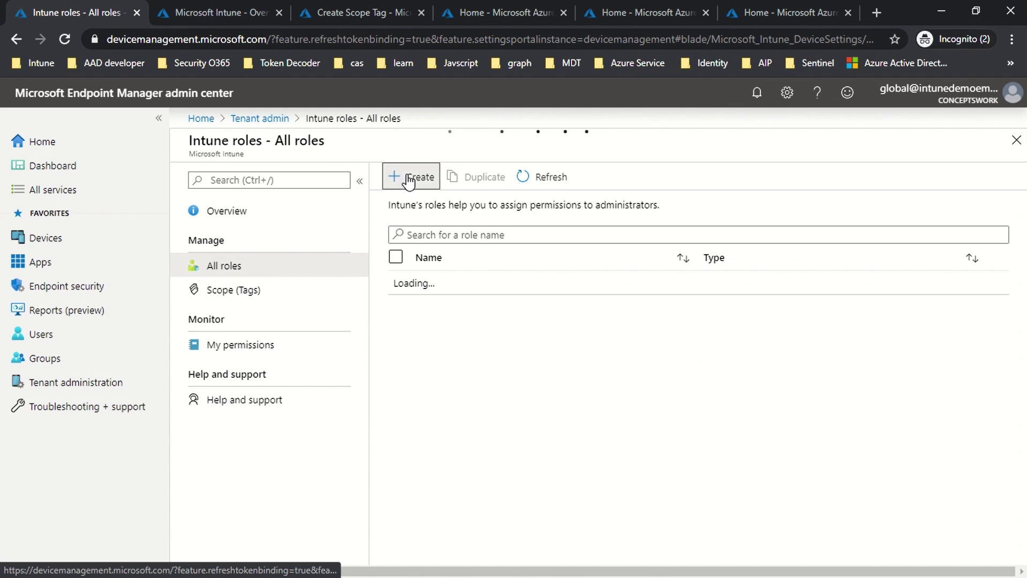
# Step: Start a draft custom role, discard it, and begin a new scope tag from Scope (Tags)
pyautogui.click(409, 180)
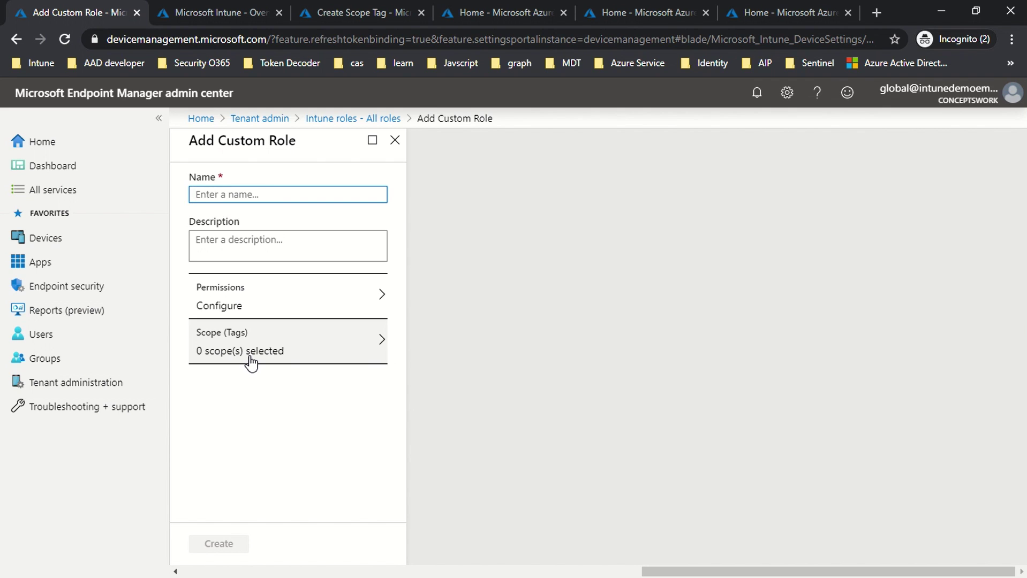
pyautogui.click(270, 298)
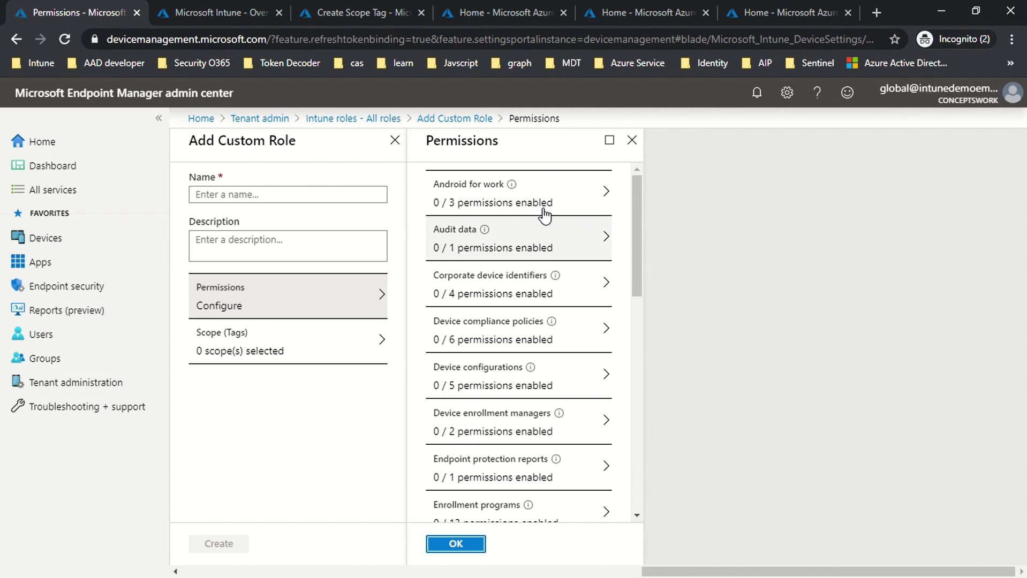
pyautogui.click(631, 139)
pyautogui.click(395, 140)
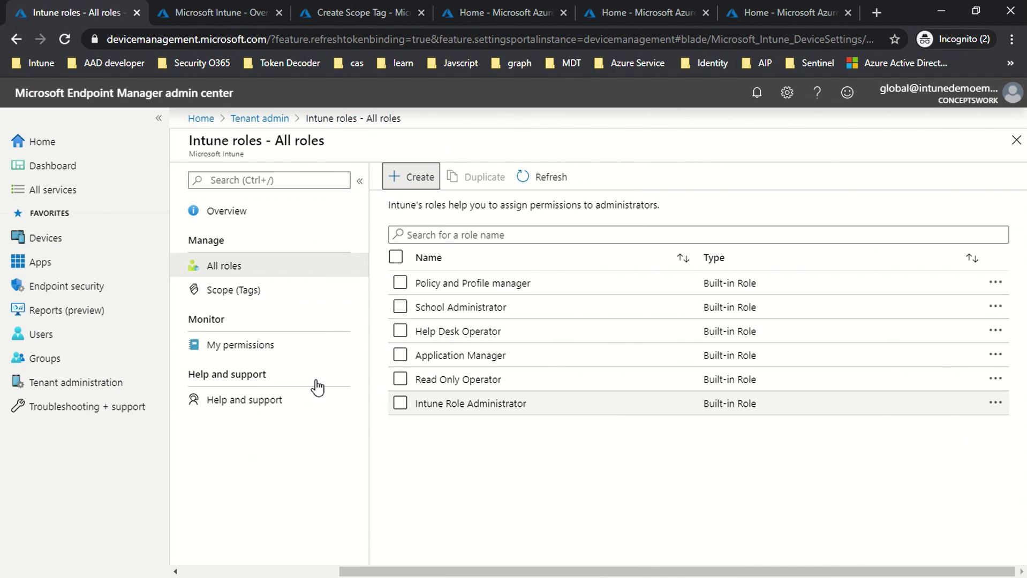
pyautogui.click(250, 302)
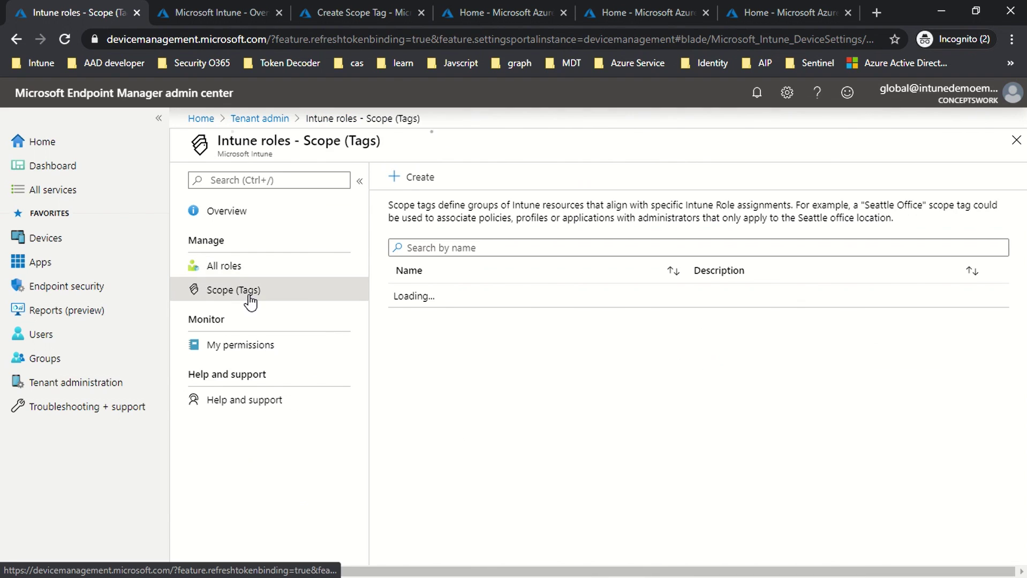
pyautogui.click(420, 180)
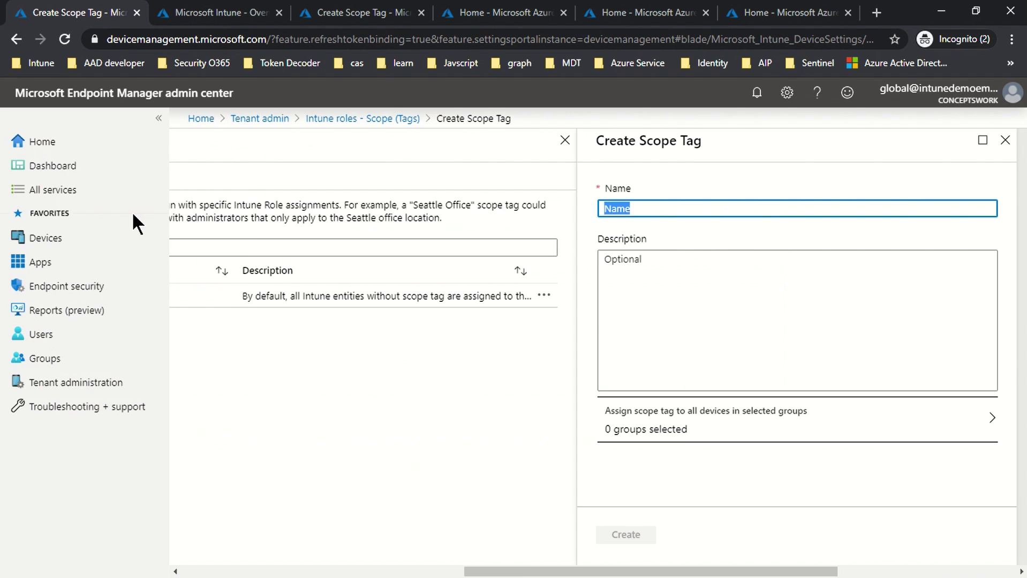
# Step: Name the new scope tag SITETAG_A, correcting the mistyped text
pyautogui.write('SITE')
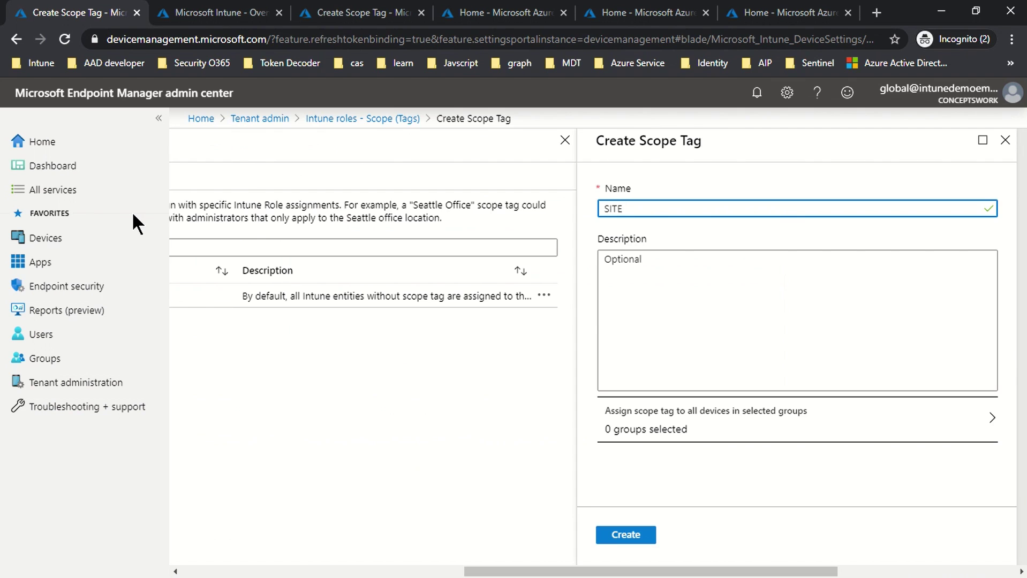
pyautogui.write('TAG_A')
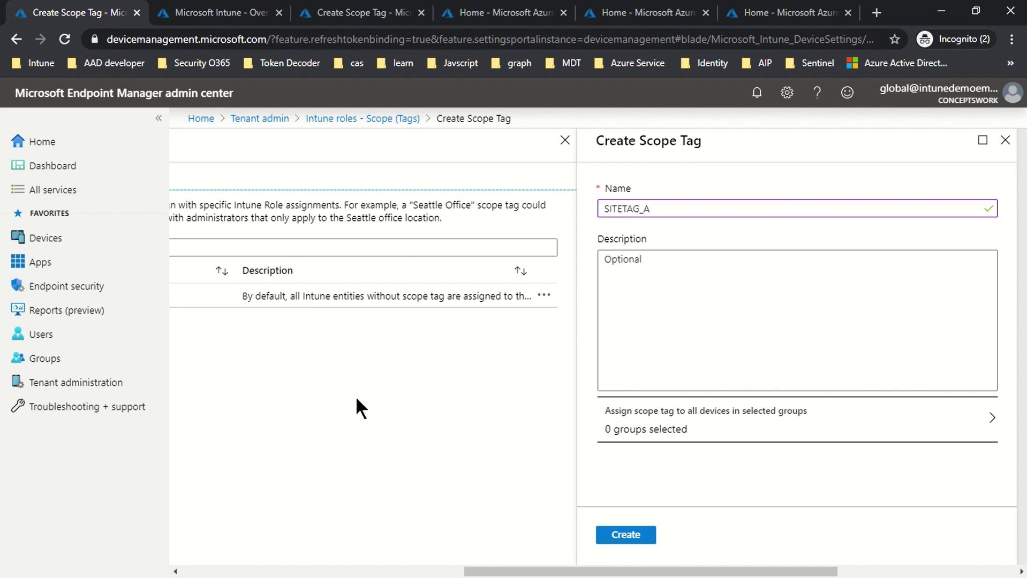
# Step: Assign groups SITEA-DEVICE and SITEA-USER to SITETAG_A and create the tag
pyautogui.click(624, 431)
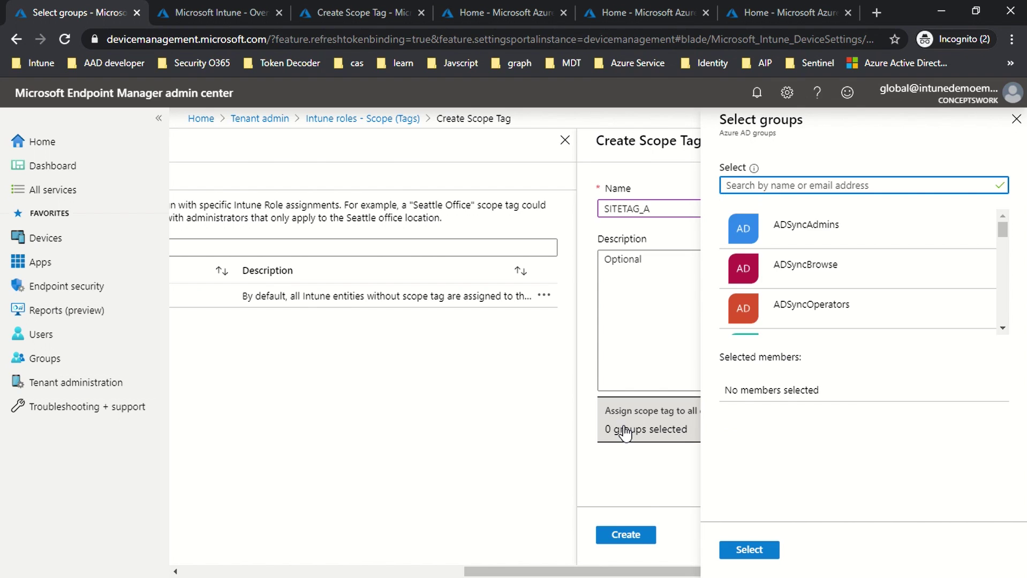
pyautogui.write('site')
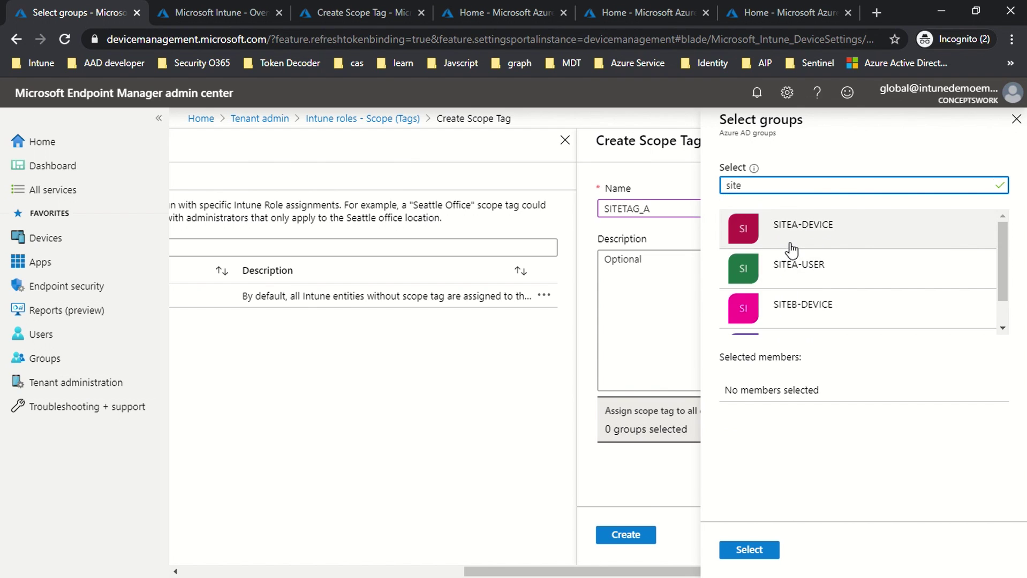
pyautogui.click(804, 242)
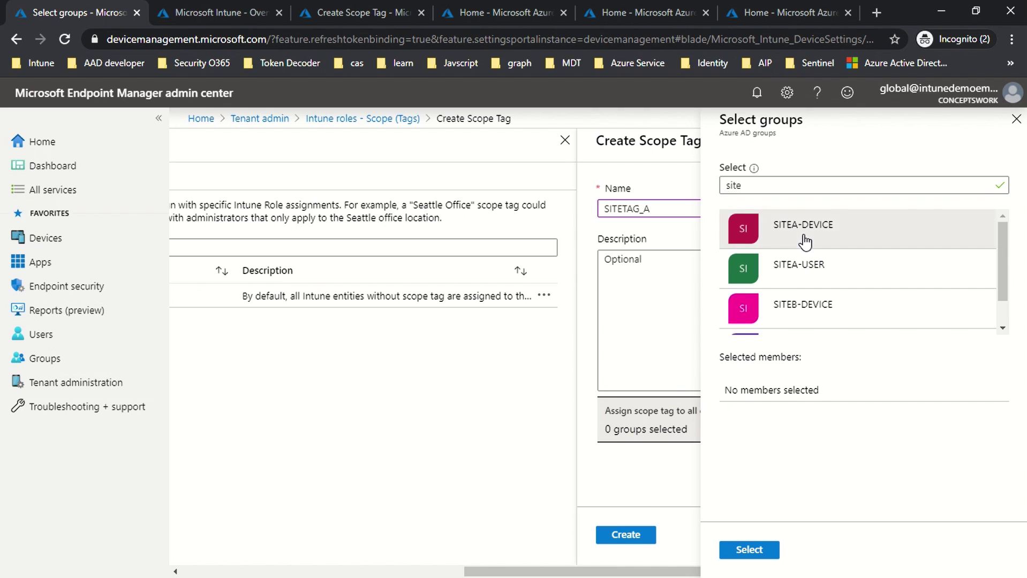
pyautogui.click(812, 277)
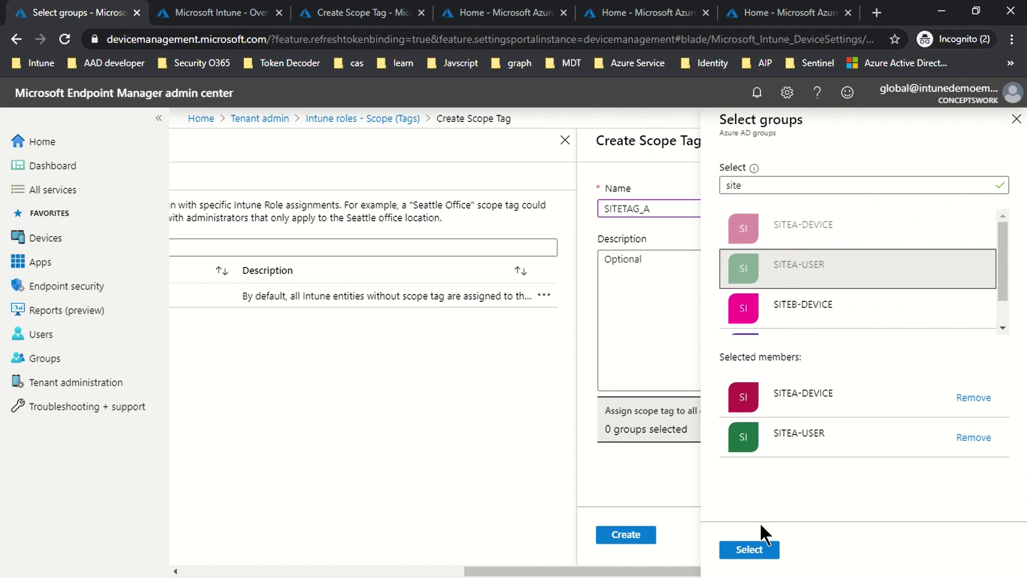
pyautogui.click(751, 549)
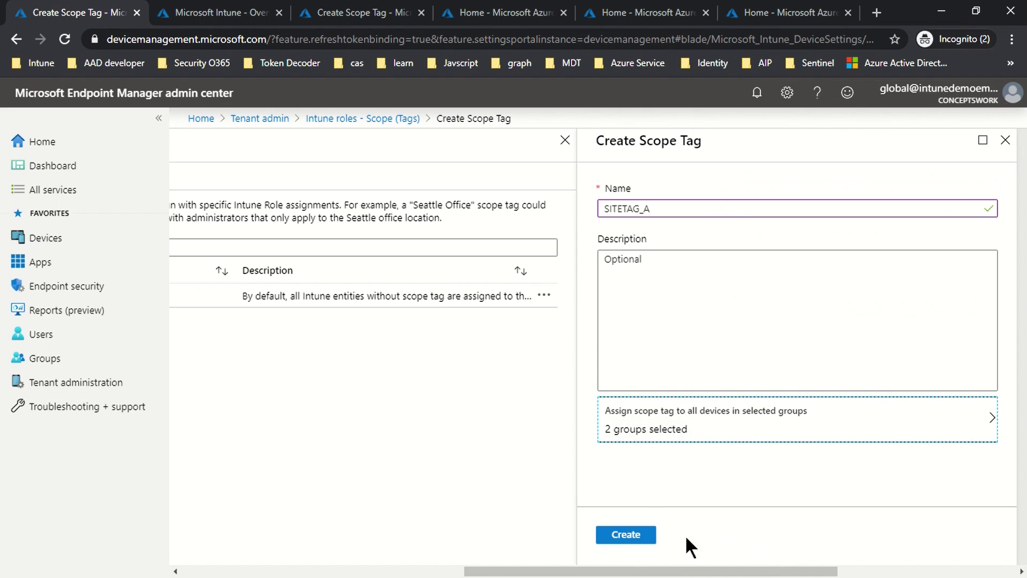
pyautogui.click(621, 536)
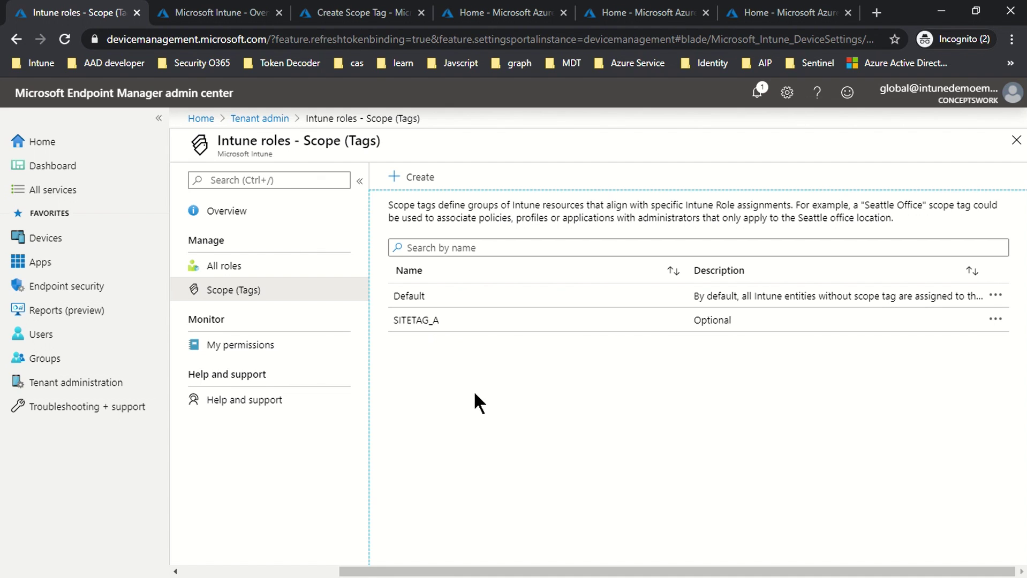
# Step: Start a new custom role and grant it Audit data Read permission
pyautogui.click(264, 274)
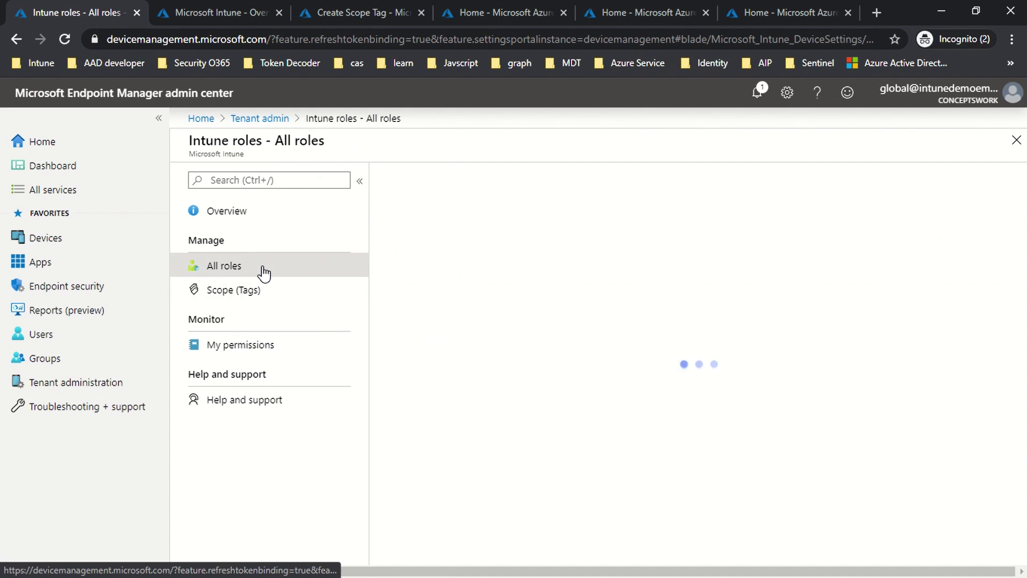
pyautogui.click(419, 181)
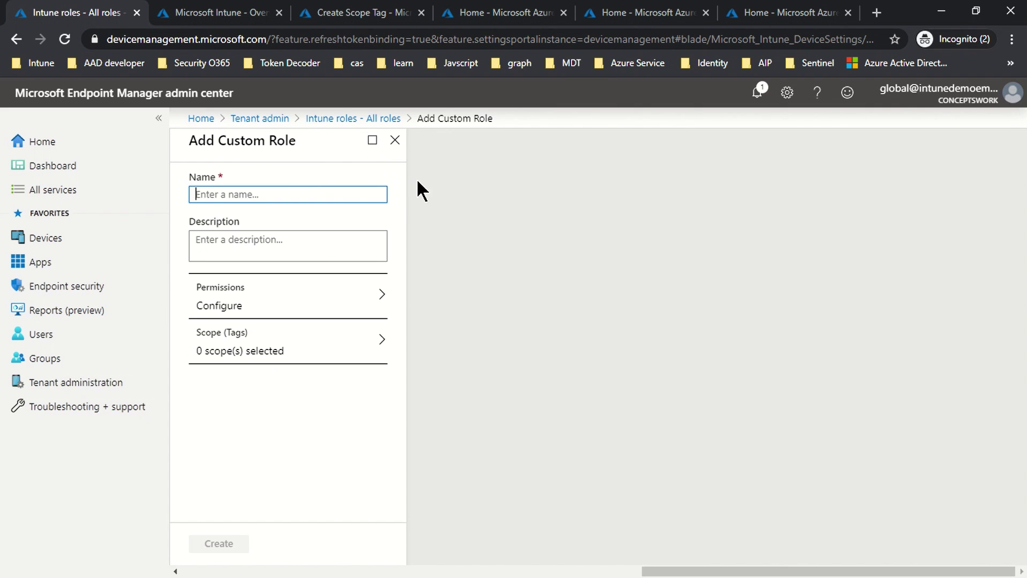
pyautogui.click(238, 304)
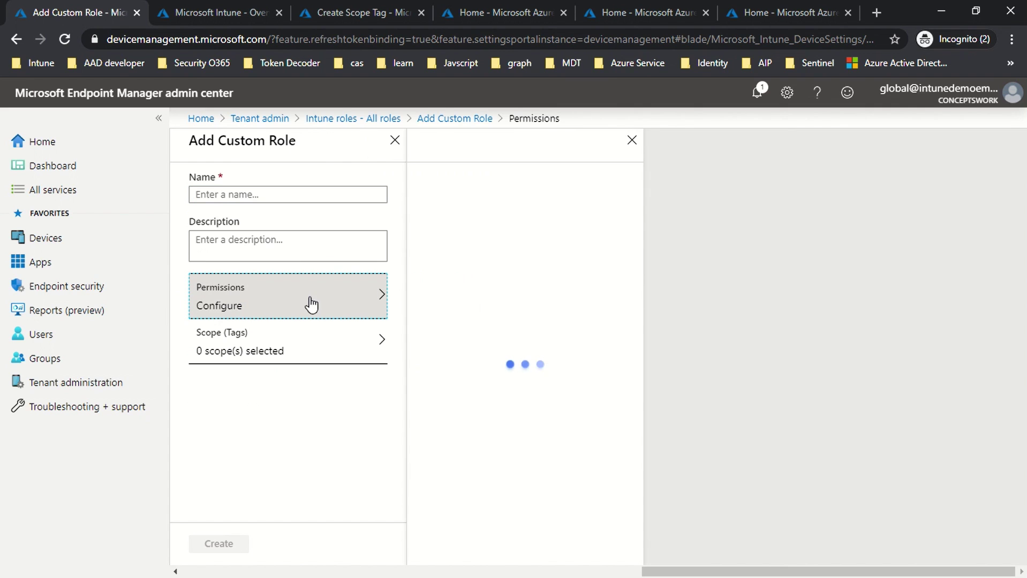
pyautogui.click(500, 248)
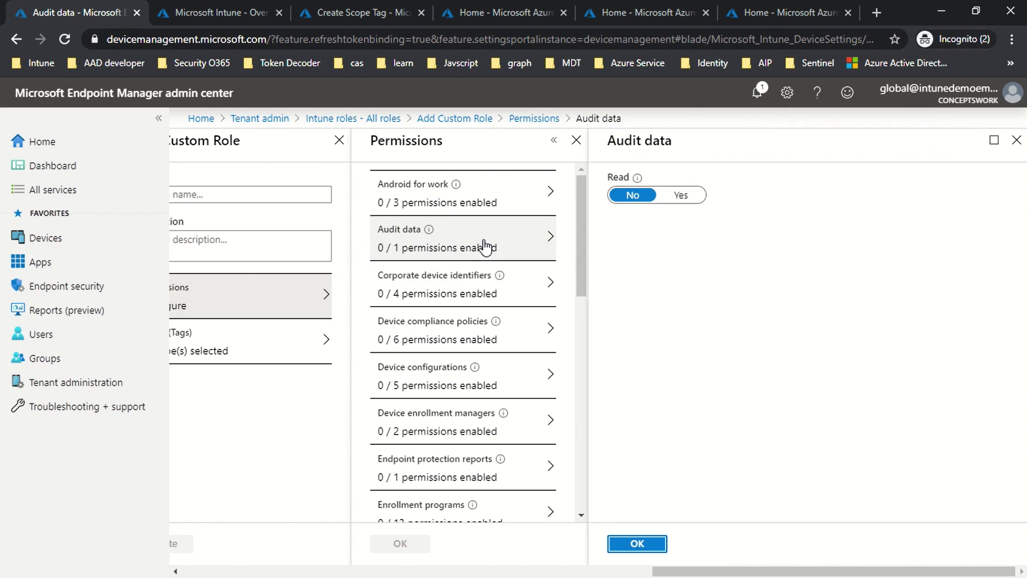
pyautogui.click(679, 197)
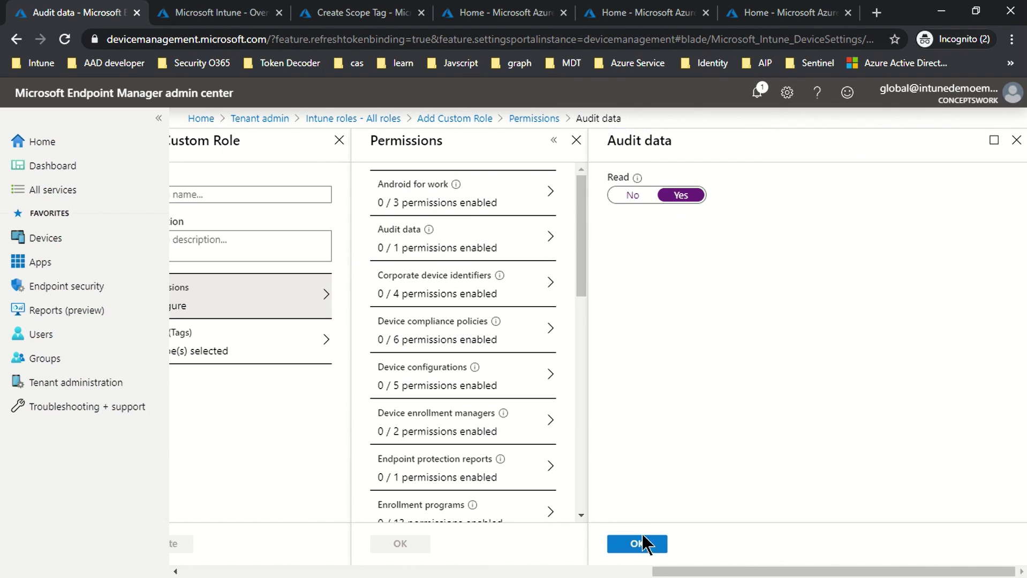
pyautogui.click(640, 542)
# Step: Grant Endpoint protection reports Read and Managed apps Create, Delete and Assign permissions
pyautogui.click(482, 488)
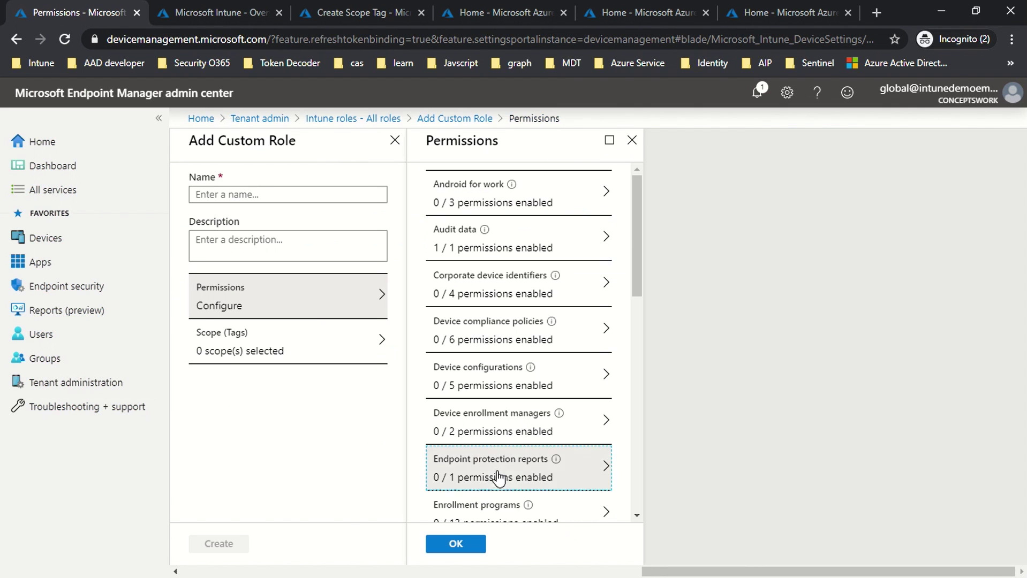
pyautogui.click(674, 199)
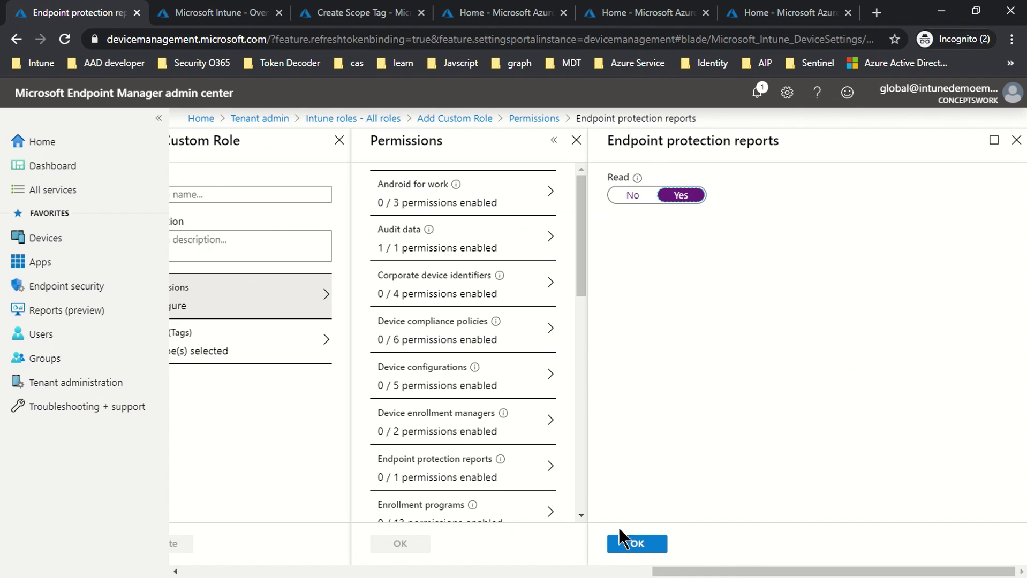
pyautogui.click(625, 543)
pyautogui.scroll(-5, 516, 383)
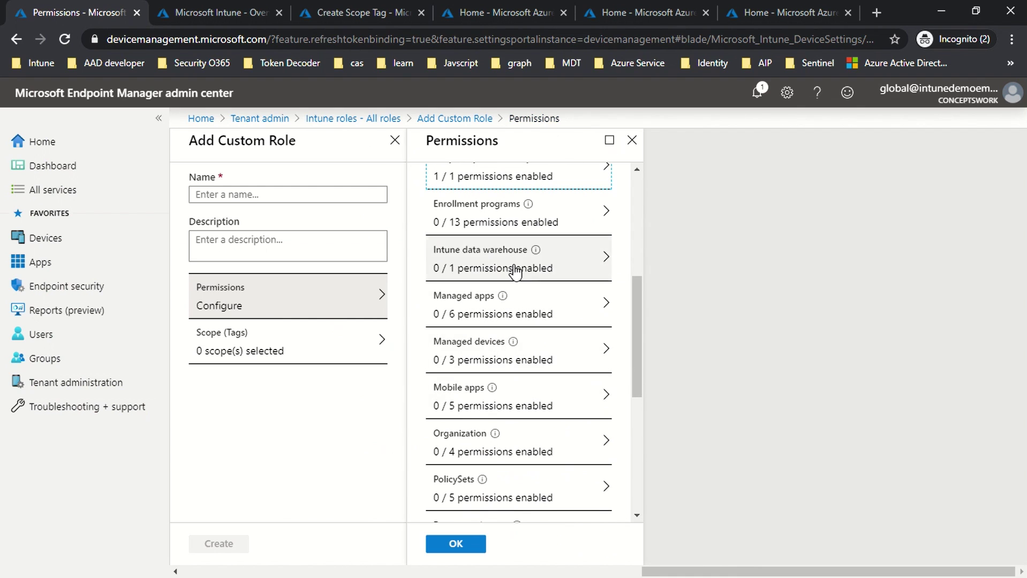
pyautogui.click(484, 322)
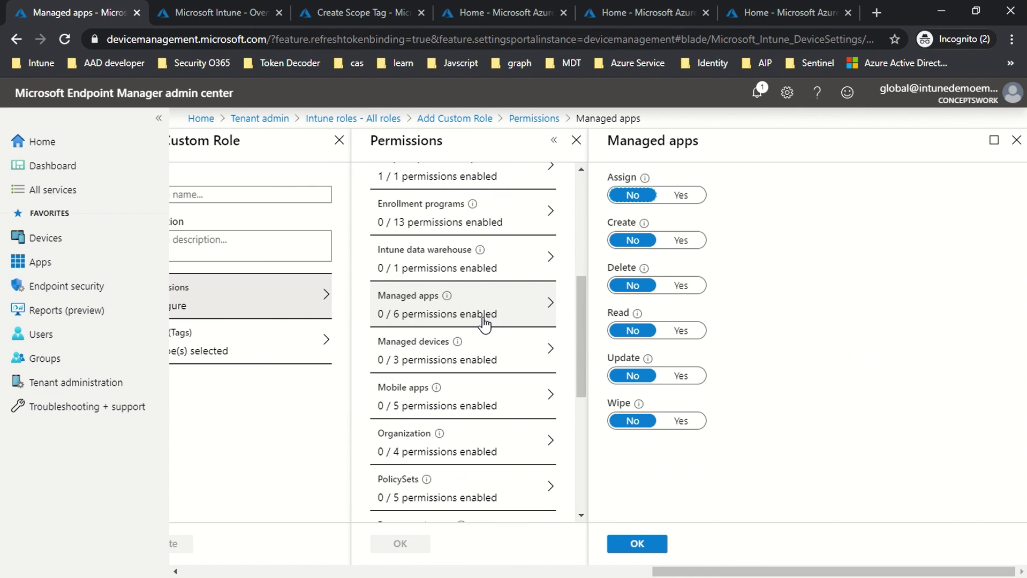
pyautogui.click(676, 286)
pyautogui.click(686, 241)
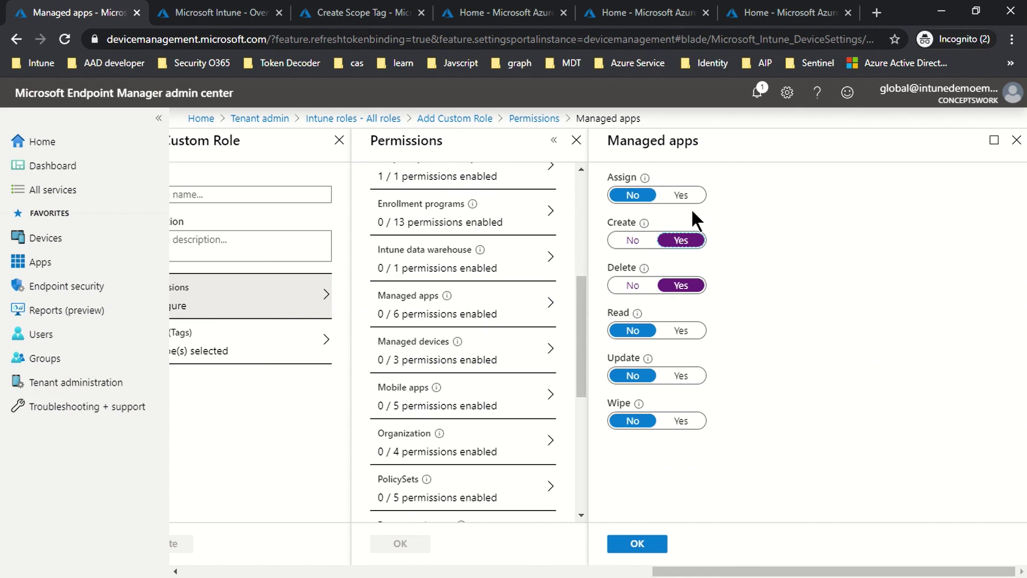
pyautogui.click(682, 197)
pyautogui.click(638, 545)
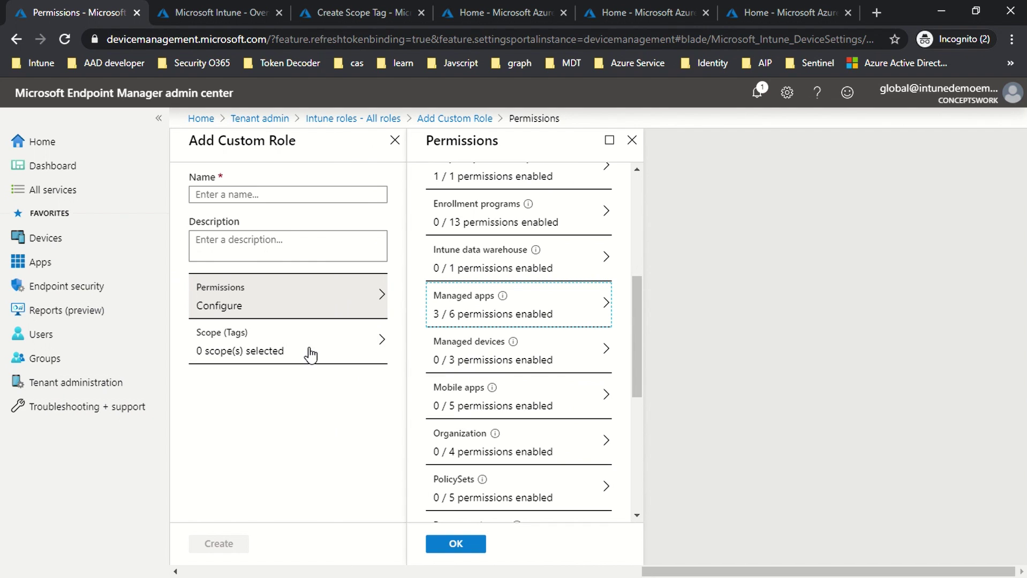
# Step: Name the role CustomRole-Intune and confirm its 5 chosen permissions
pyautogui.click(269, 196)
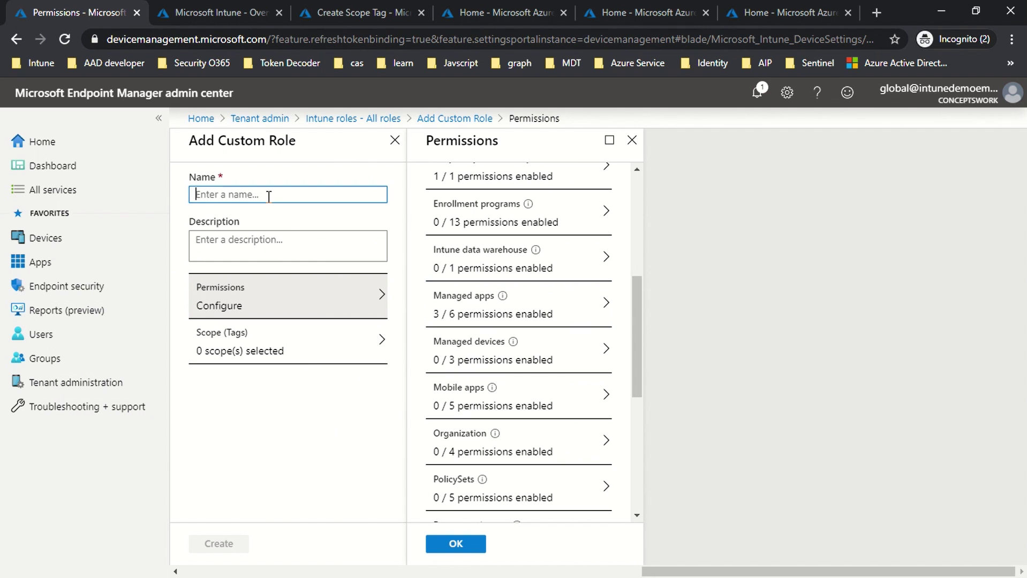
pyautogui.write('CustomRole-Intune')
pyautogui.click(283, 374)
pyautogui.click(456, 545)
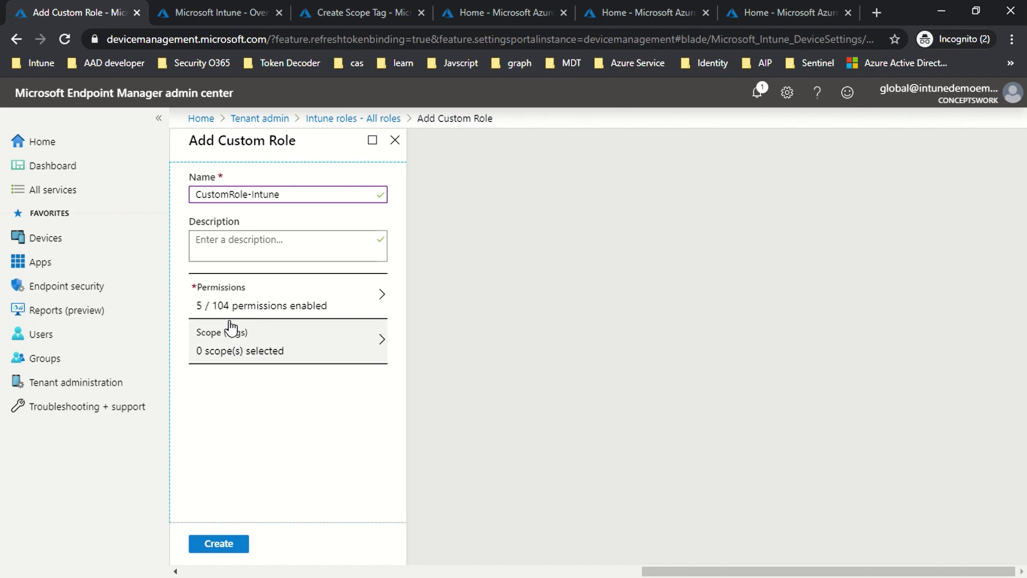
# Step: Add the SITETAG_A scope tag to the role and create CustomRole-Intune
pyautogui.click(257, 350)
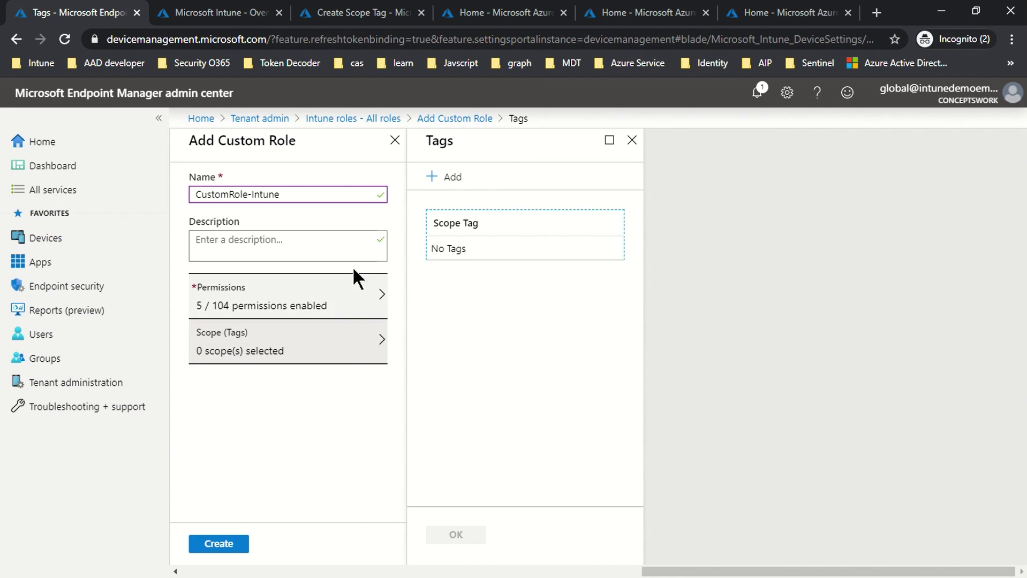
pyautogui.click(449, 181)
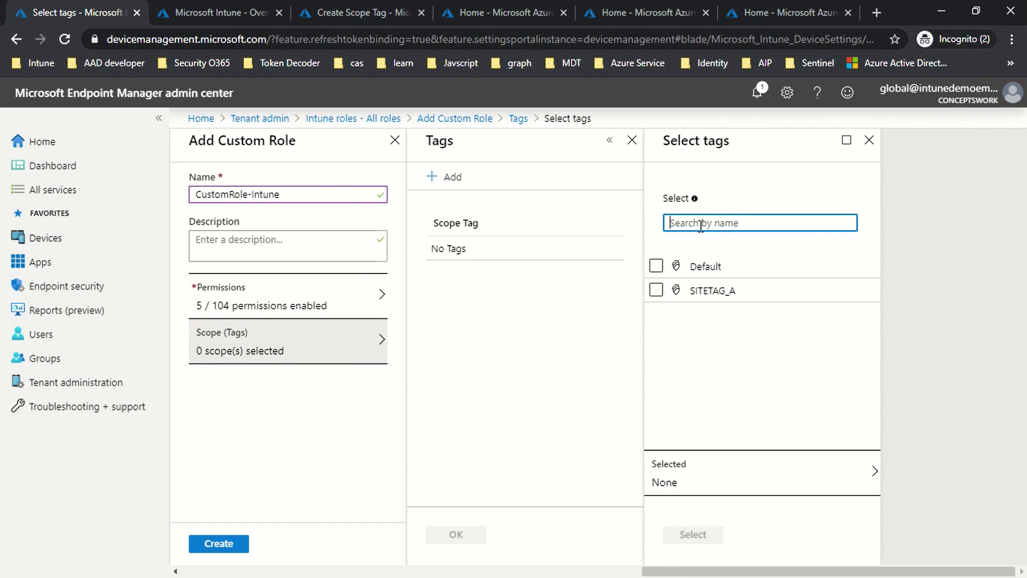
pyautogui.click(704, 294)
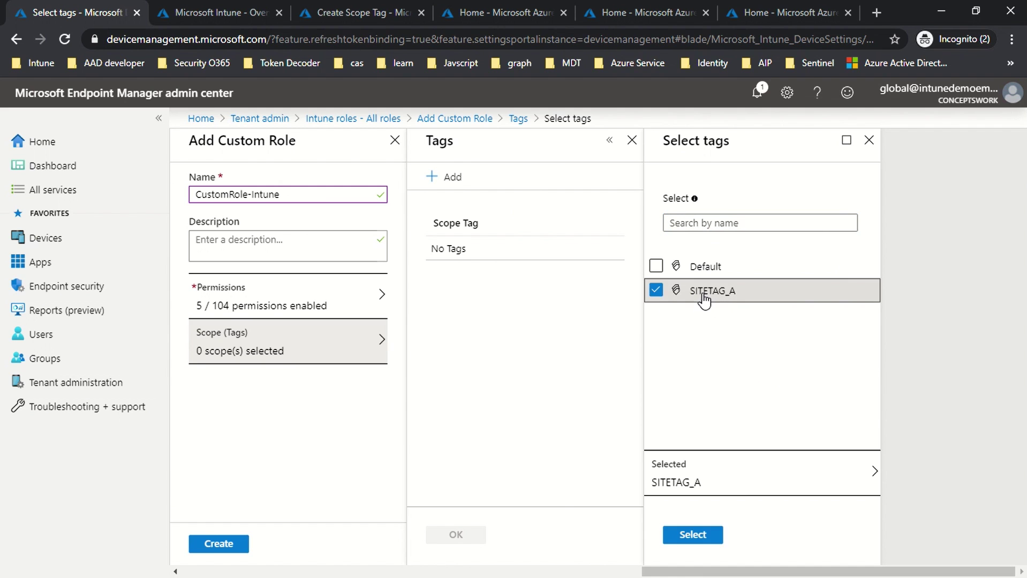
pyautogui.click(696, 537)
pyautogui.click(451, 533)
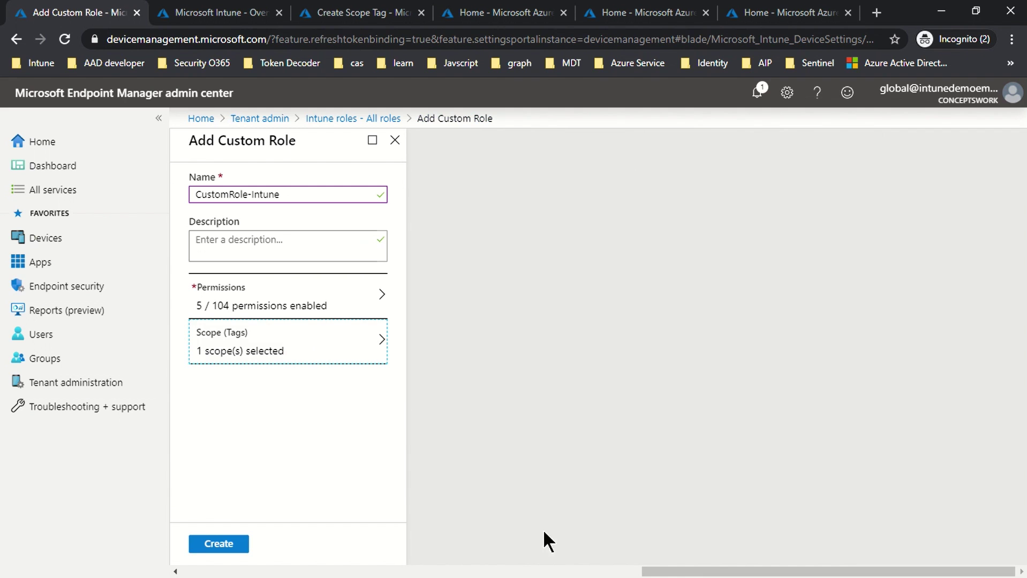
pyautogui.click(214, 544)
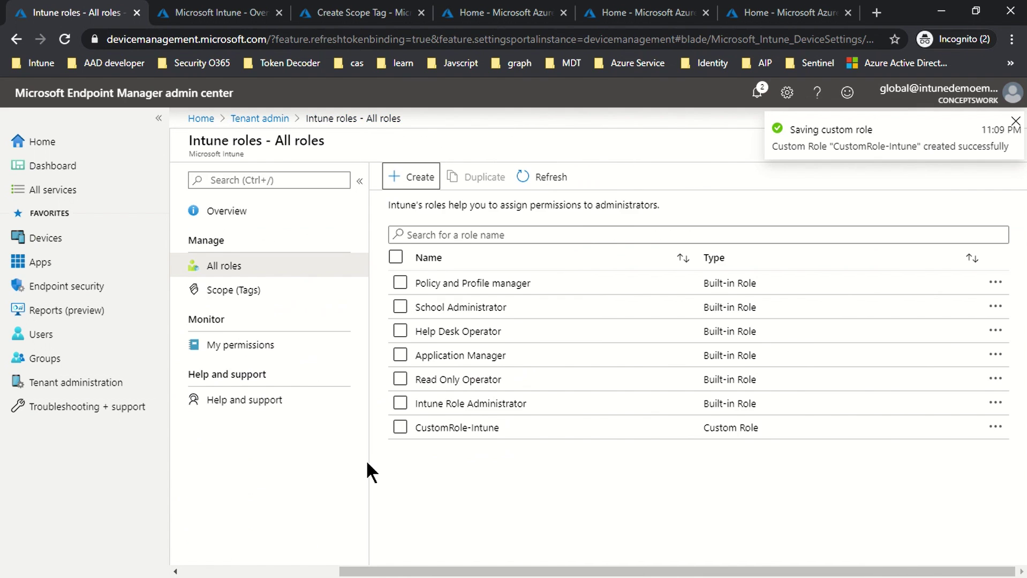
pyautogui.click(451, 431)
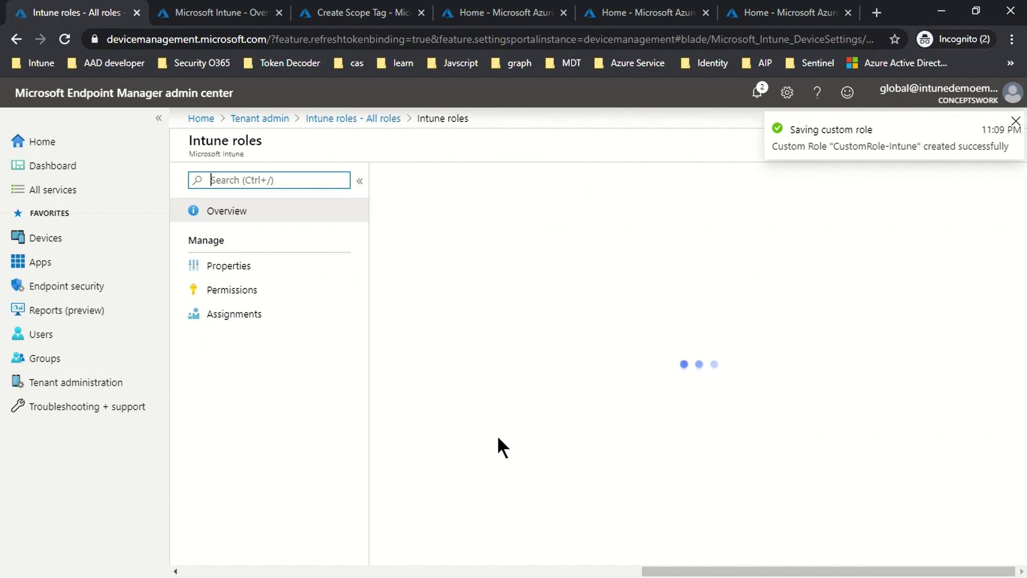
# Step: Start a CustomRole-Intune assignment named 'Role' with description 'Desciption'
pyautogui.click(238, 319)
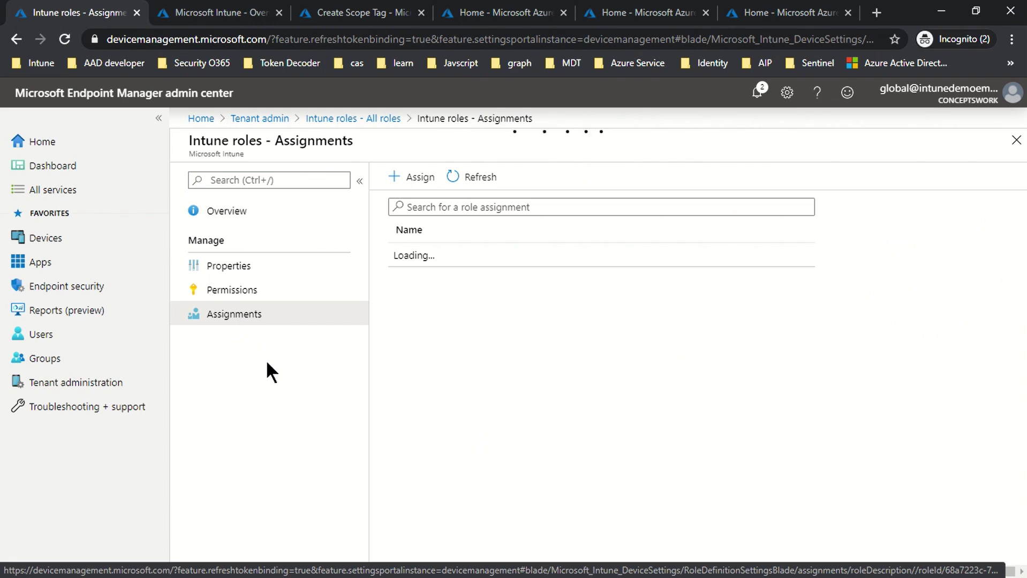
pyautogui.click(412, 177)
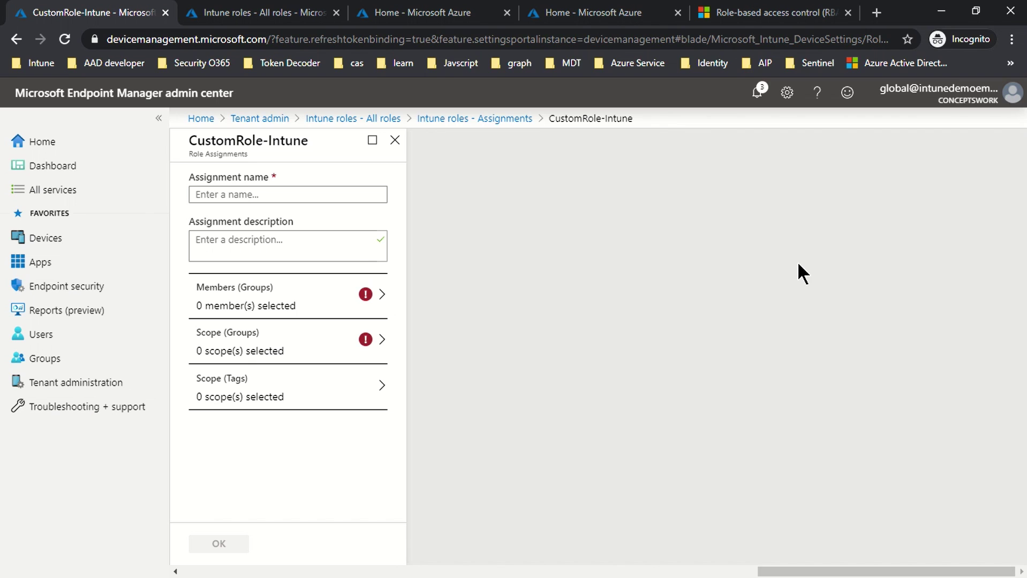
pyautogui.click(310, 199)
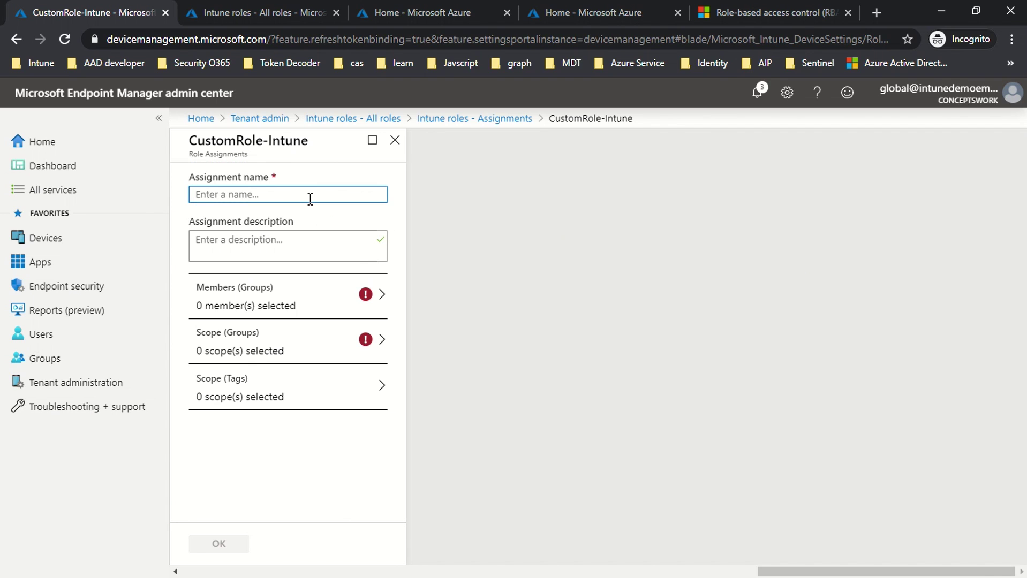
pyautogui.write('Role')
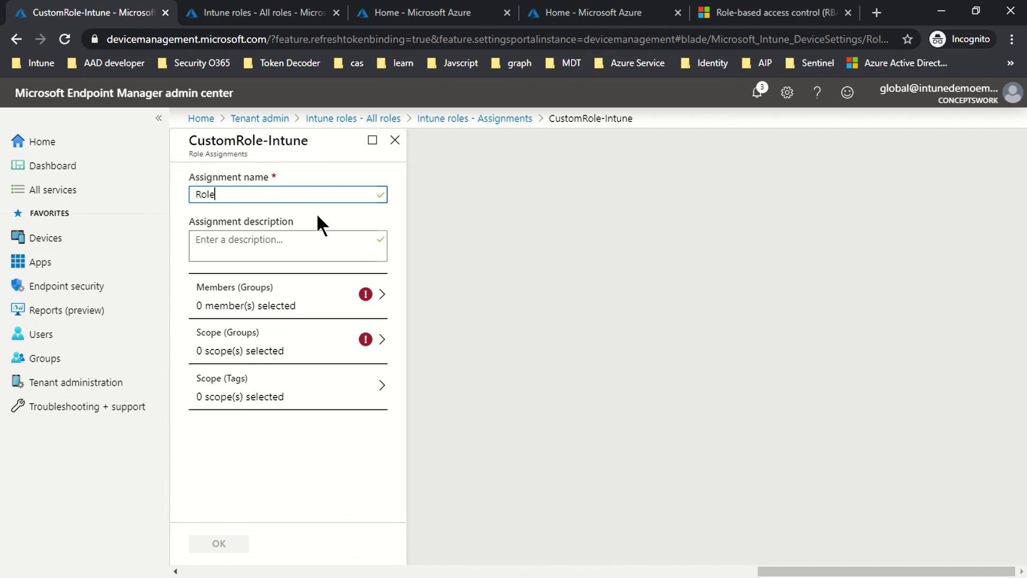
pyautogui.click(326, 247)
pyautogui.write('Desciption')
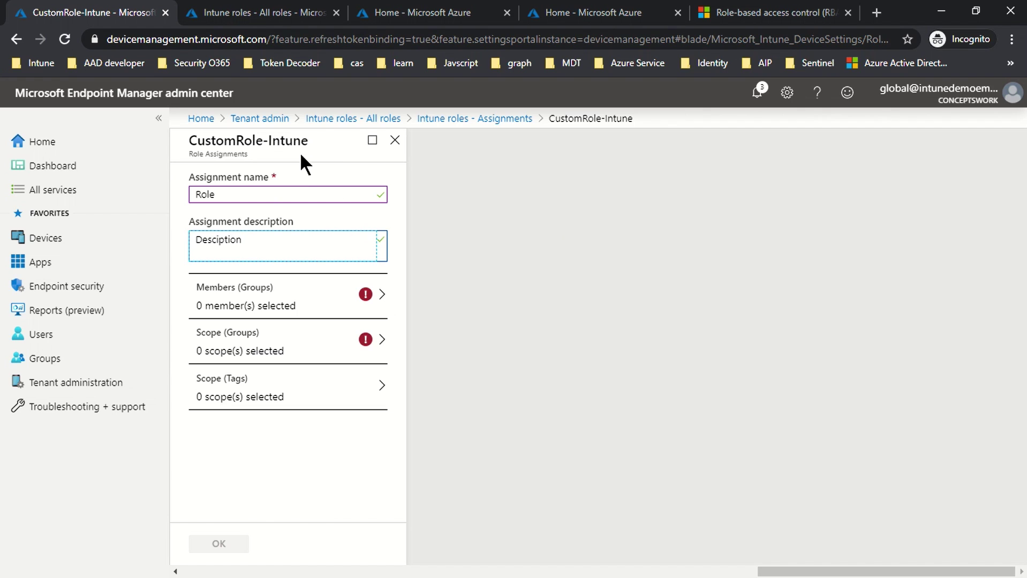
# Step: Search for and add the Intune-MAM group as the assignment's member group
pyautogui.click(262, 308)
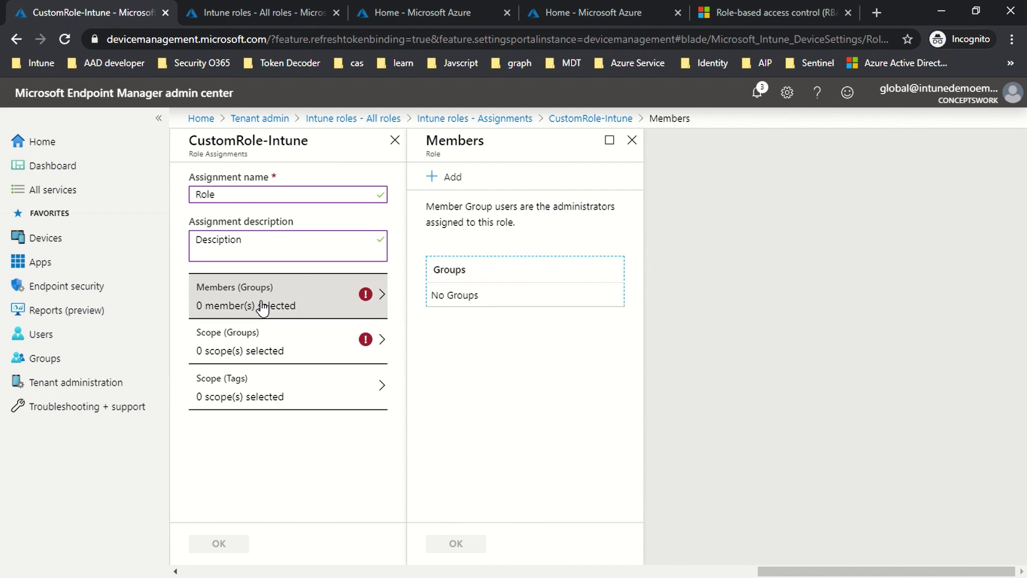
pyautogui.click(444, 177)
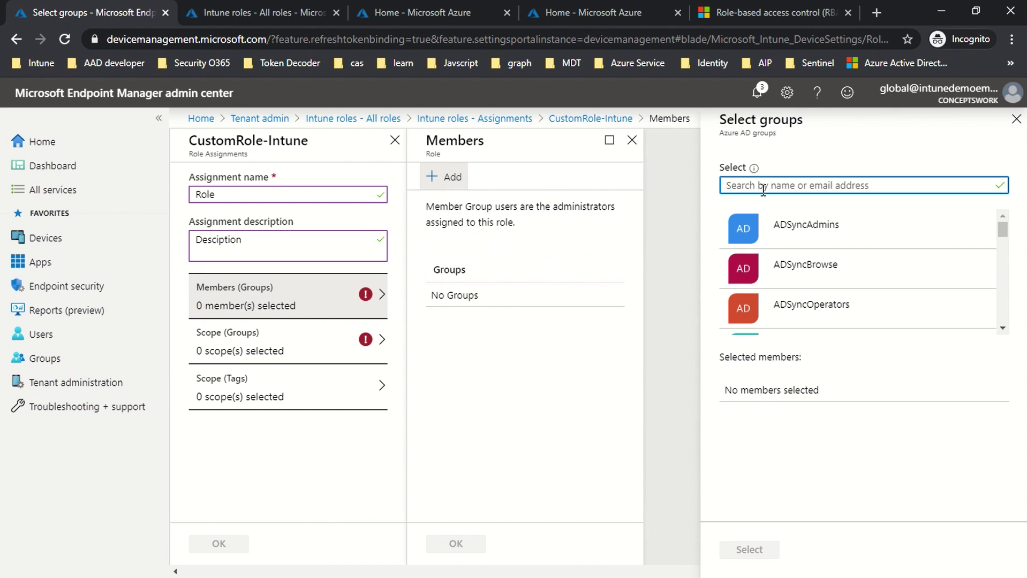
pyautogui.write('Intune')
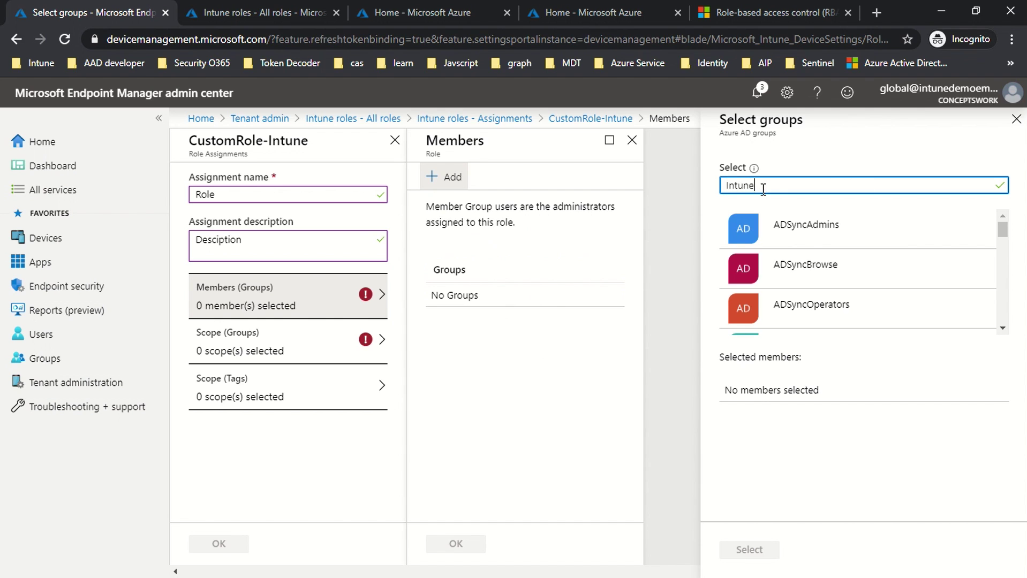
pyautogui.click(766, 224)
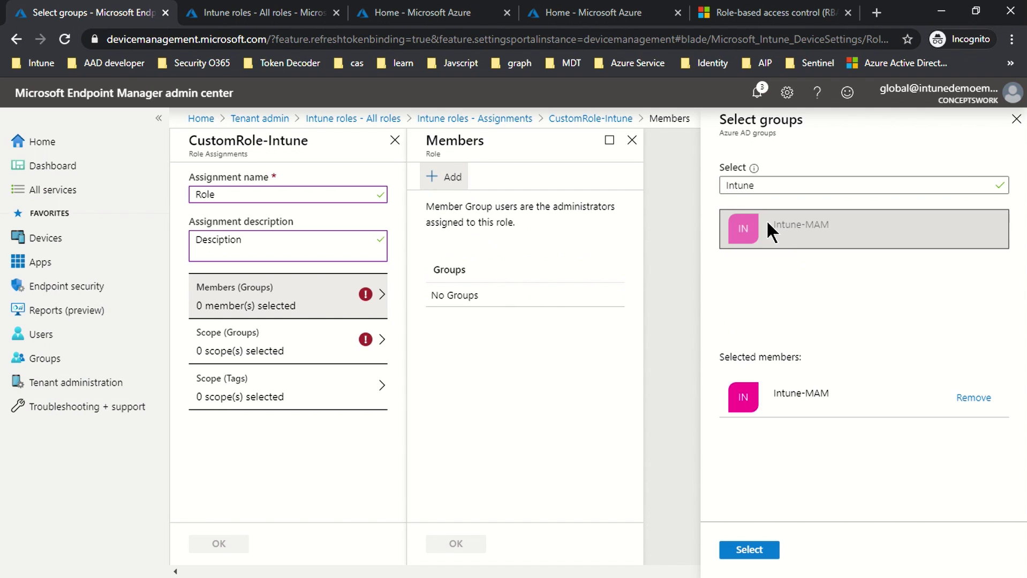
pyautogui.click(760, 552)
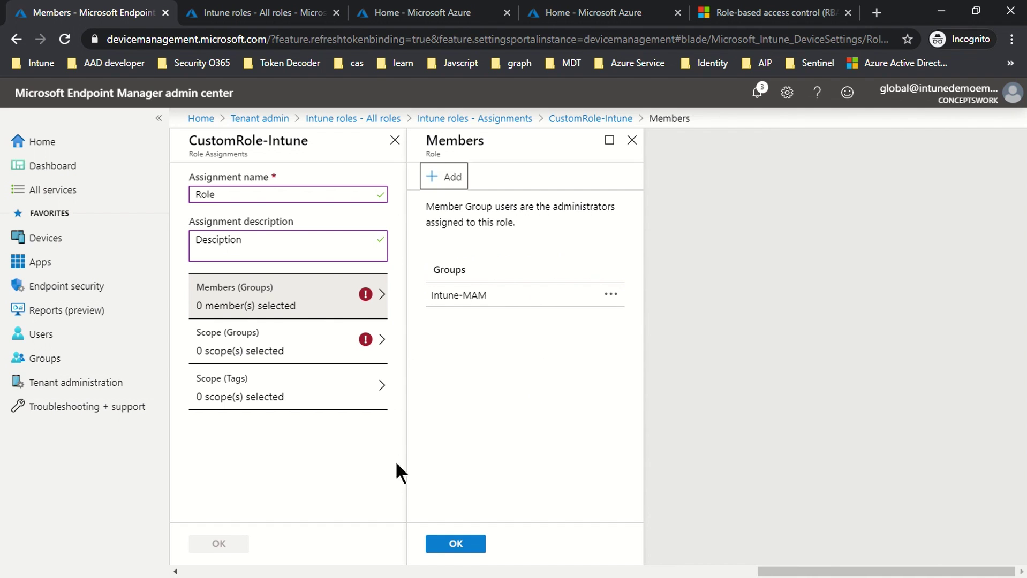
pyautogui.click(456, 544)
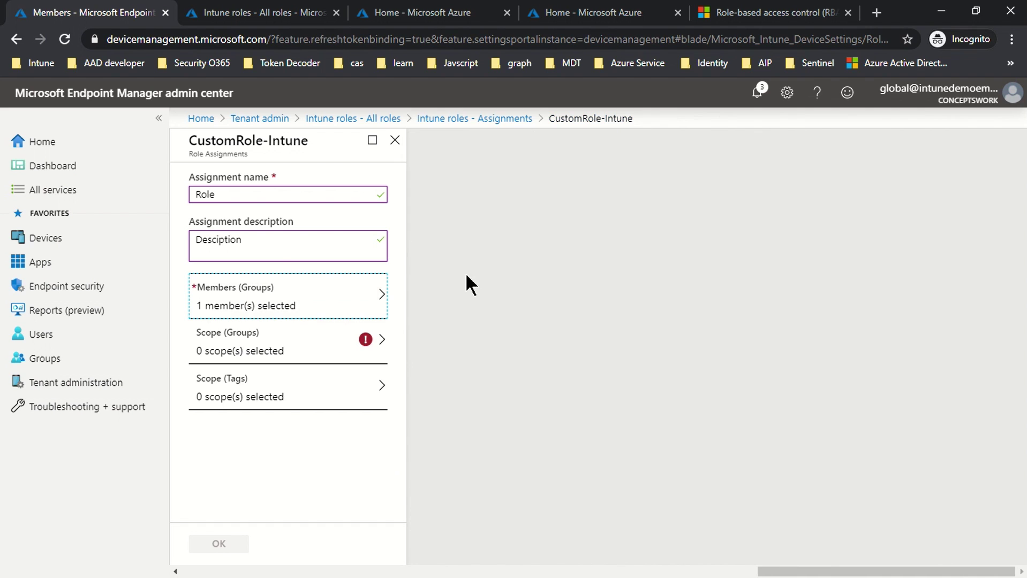
# Step: Include the PasswordLess group as the assignment's scope, keeping the edits at the discard prompt
pyautogui.click(277, 349)
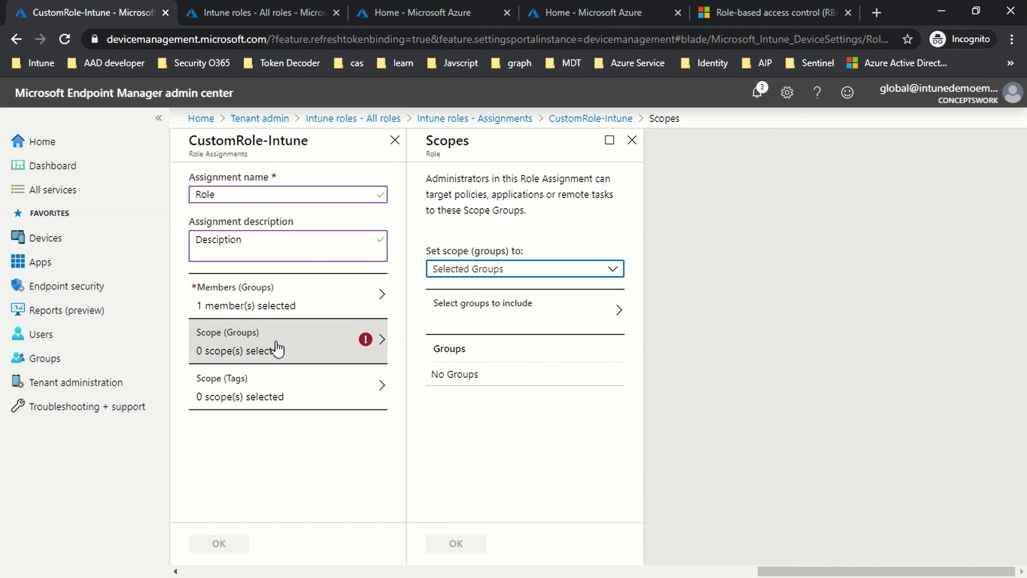
pyautogui.click(469, 300)
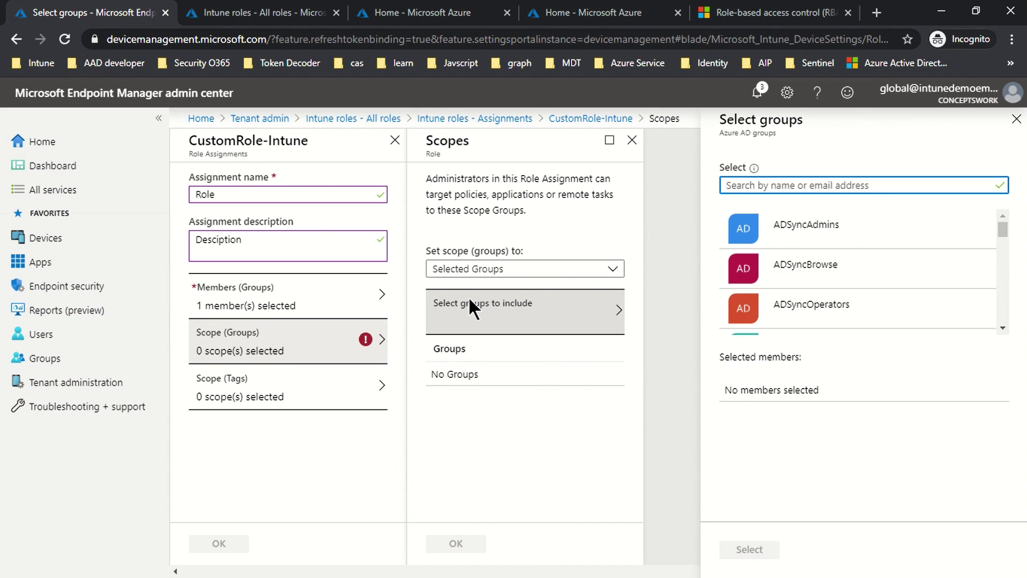
pyautogui.write('P')
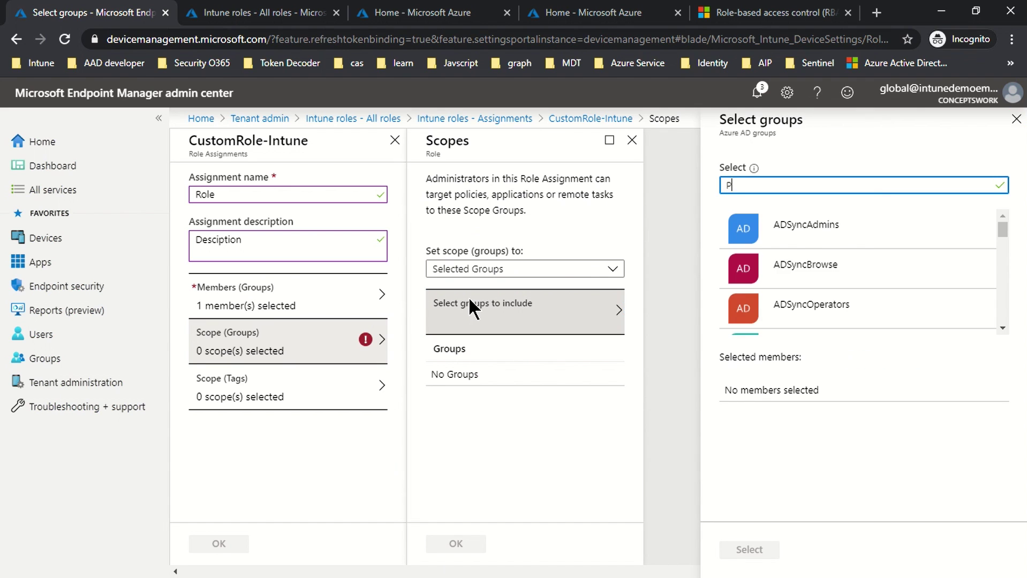
pyautogui.write('assword')
pyautogui.click(834, 220)
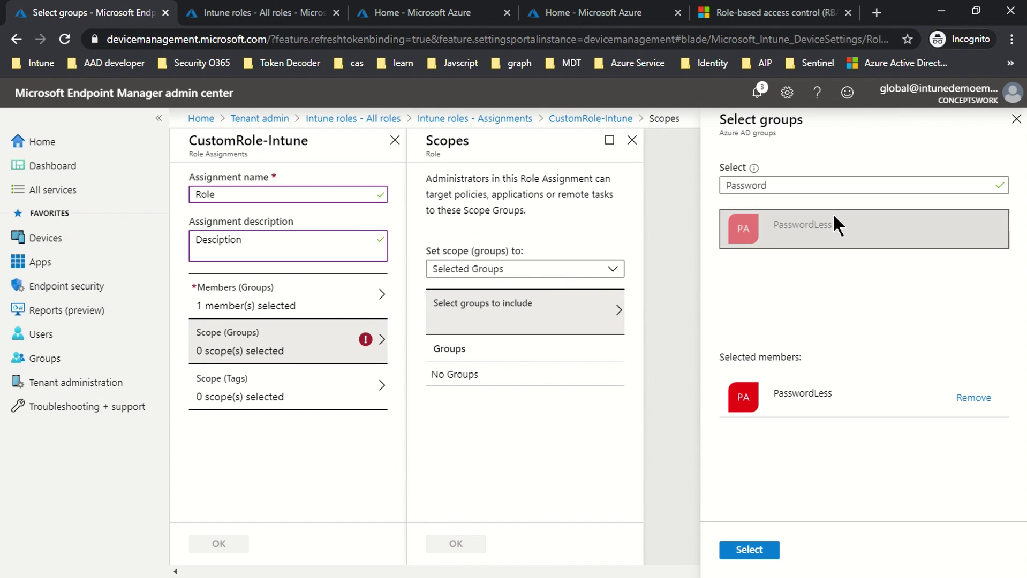
pyautogui.click(747, 550)
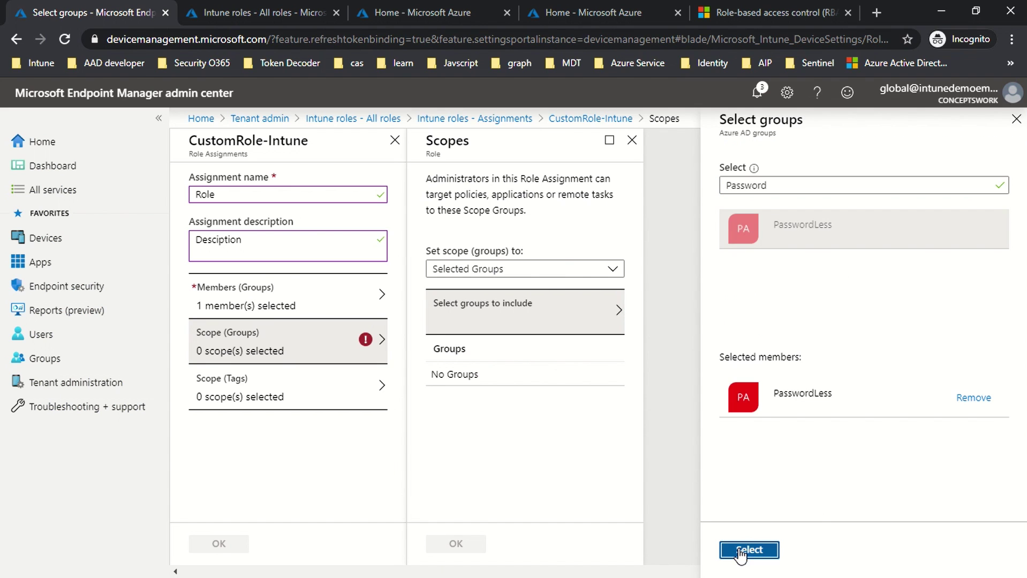
pyautogui.click(298, 307)
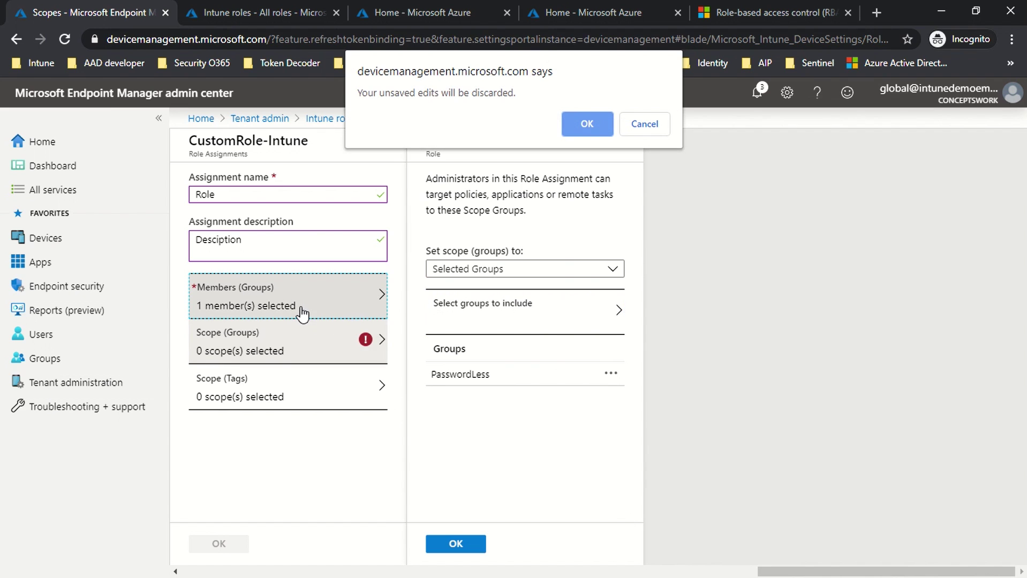
pyautogui.click(648, 125)
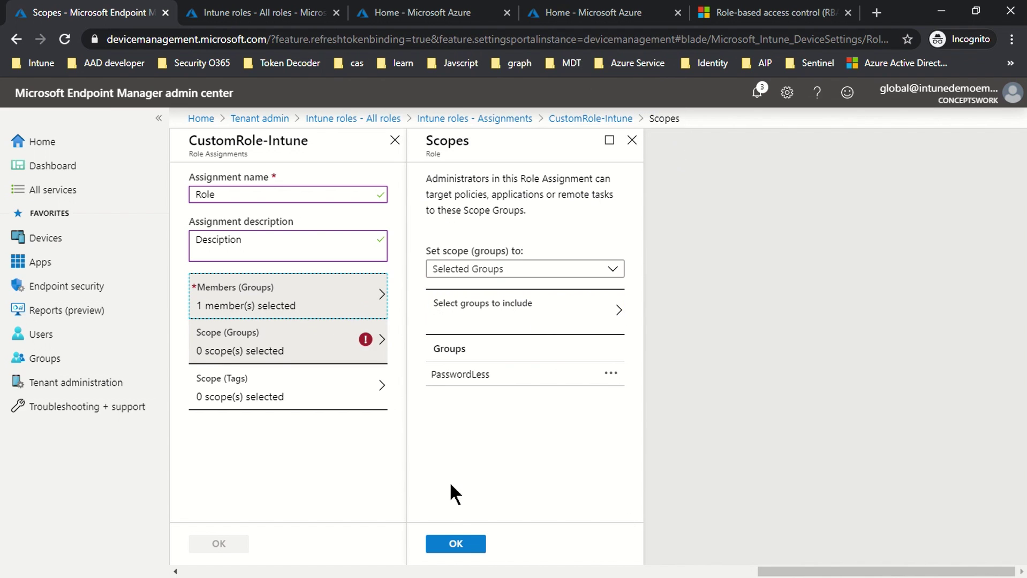
pyautogui.click(455, 544)
pyautogui.click(232, 287)
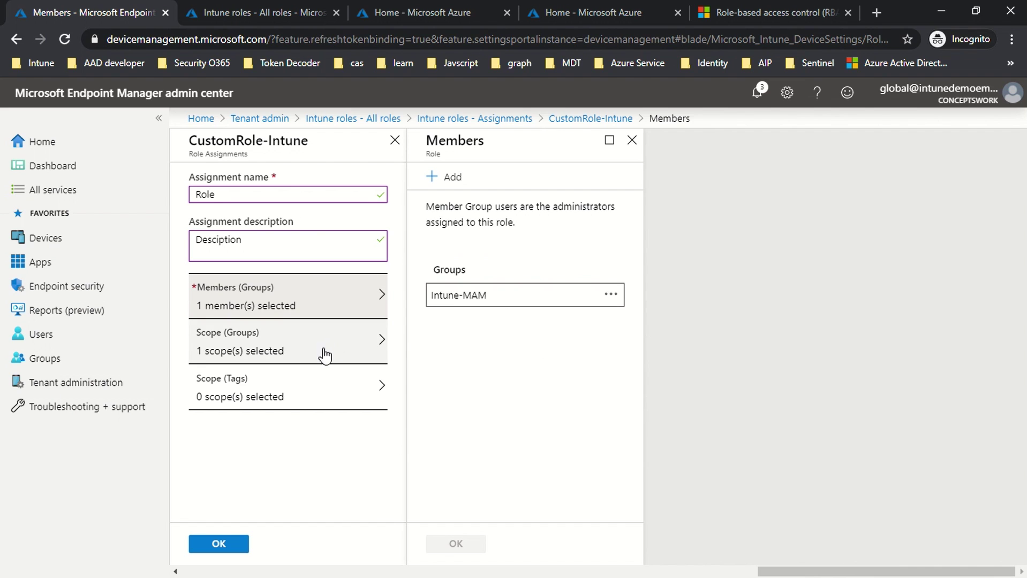
# Step: Save the Role assignment and close Assignments to return to All roles
pyautogui.click(303, 344)
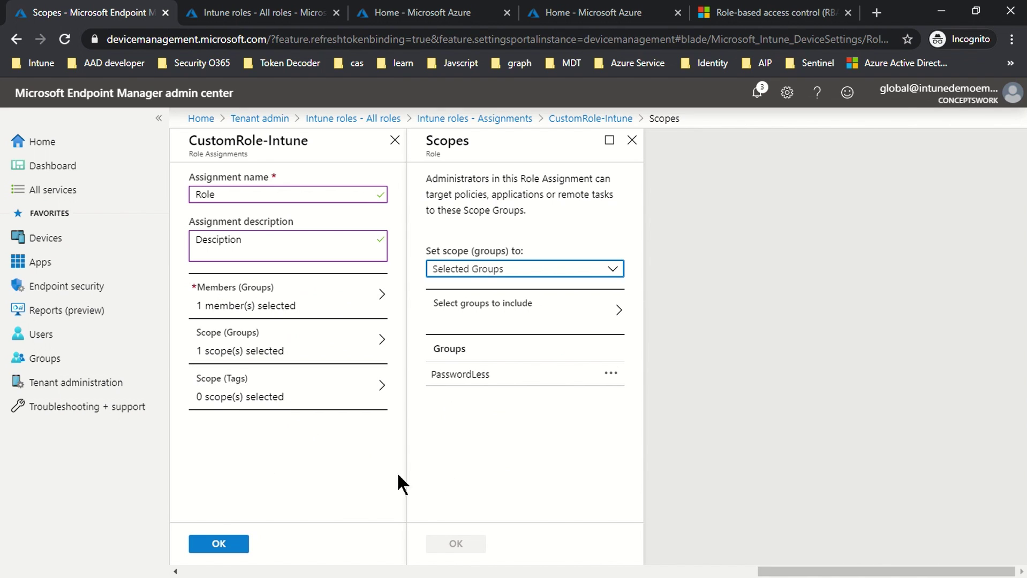
pyautogui.click(632, 140)
pyautogui.click(235, 543)
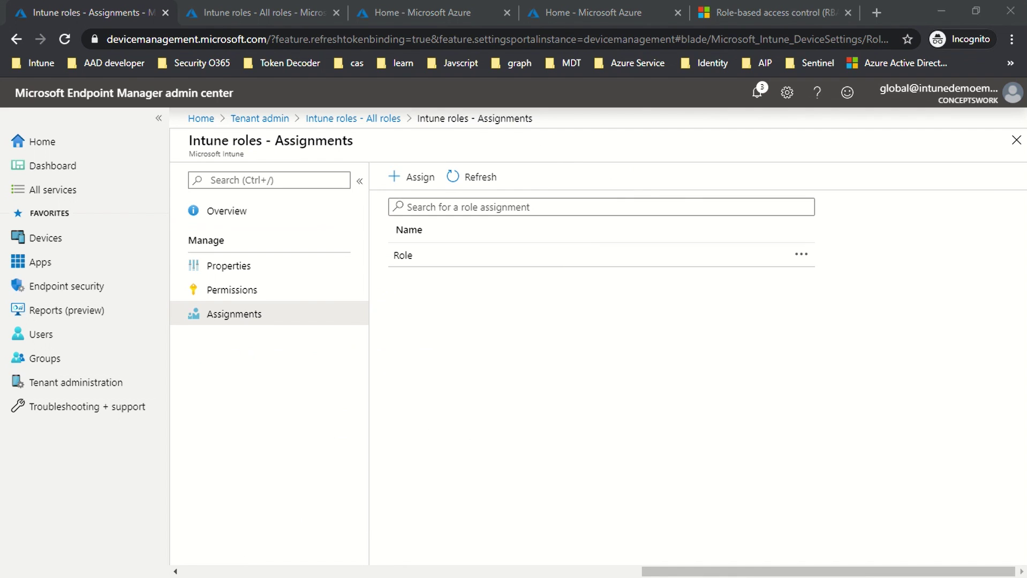
pyautogui.click(713, 429)
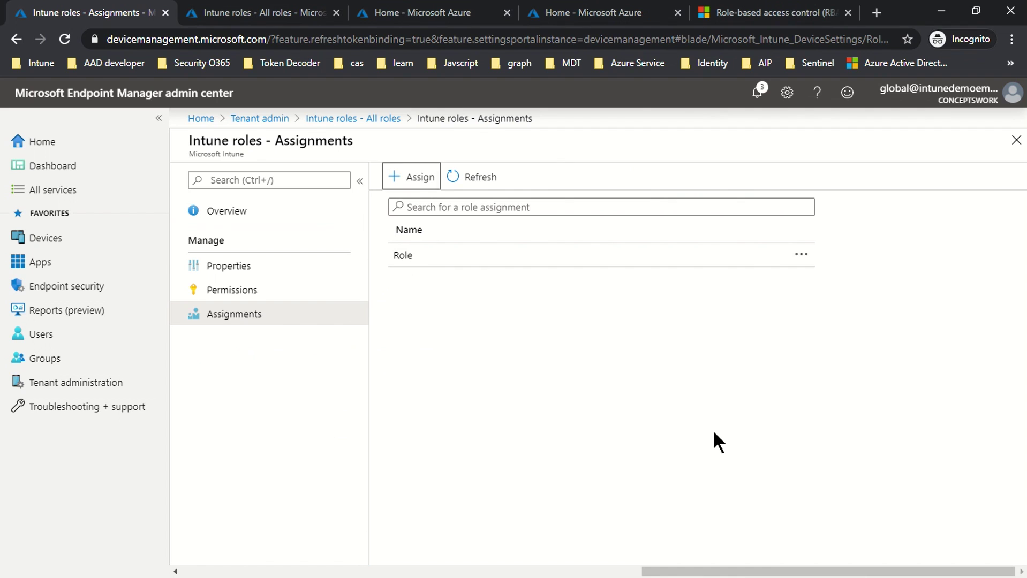
pyautogui.click(1014, 143)
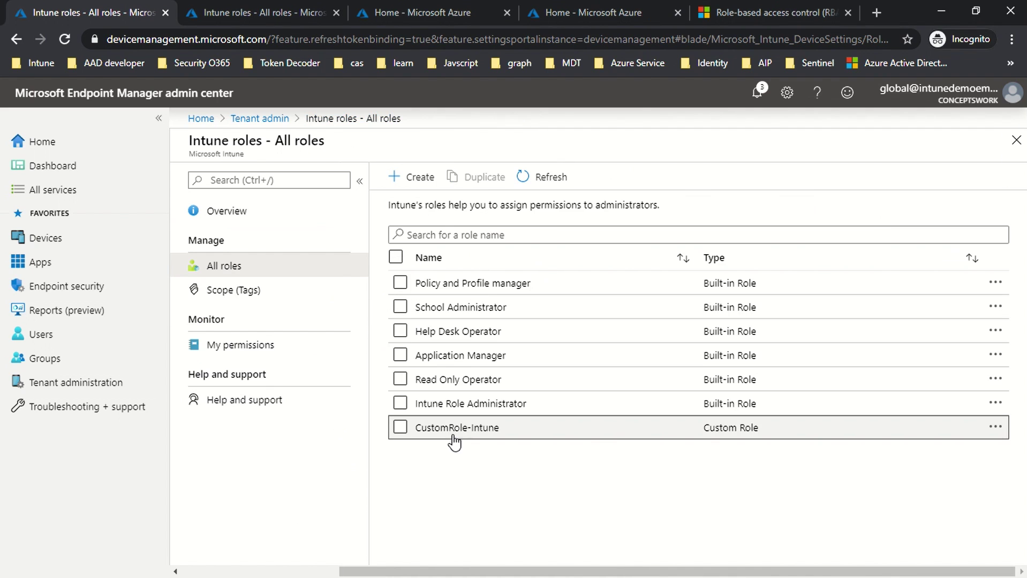